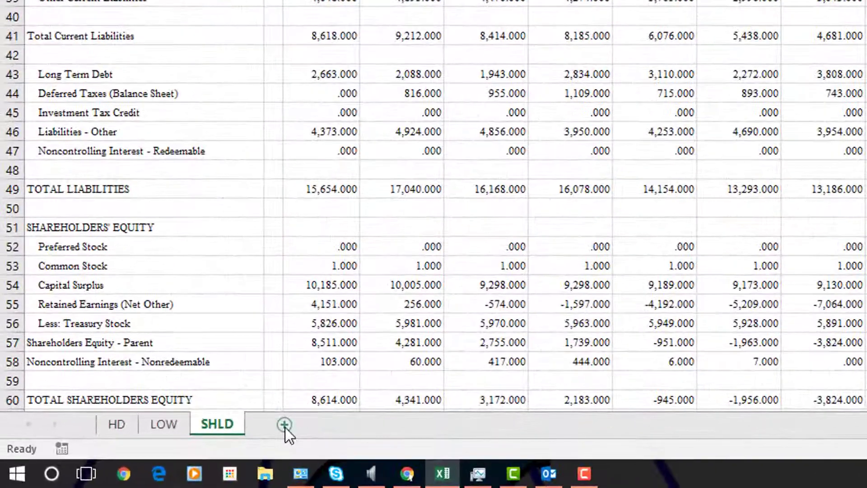
Add a new worksheet and rename it HDRatio.
click(134, 458)
double_click(286, 428)
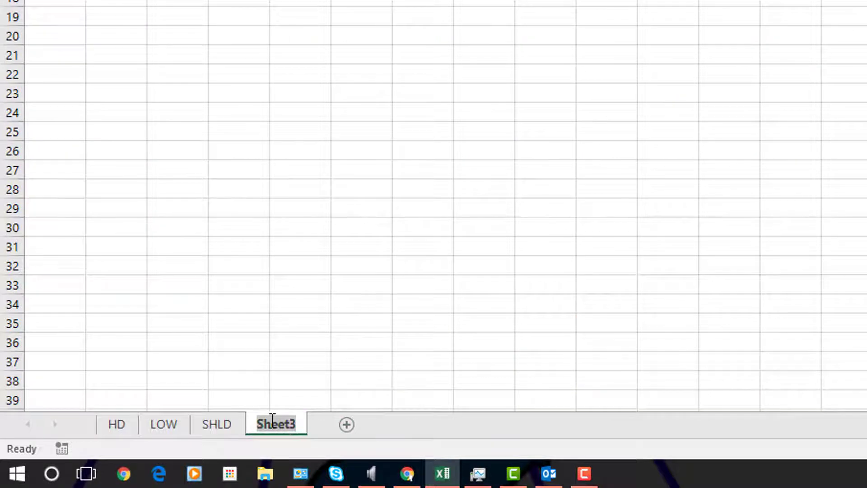
text(HDRatio)
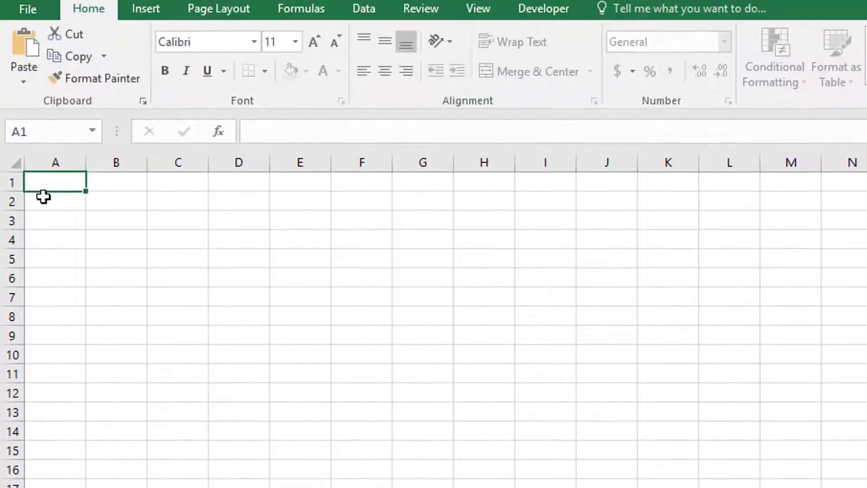
Enter the row labels Current Ratio and Quick Ratio in A2 and A3.
click(107, 178)
click(63, 203)
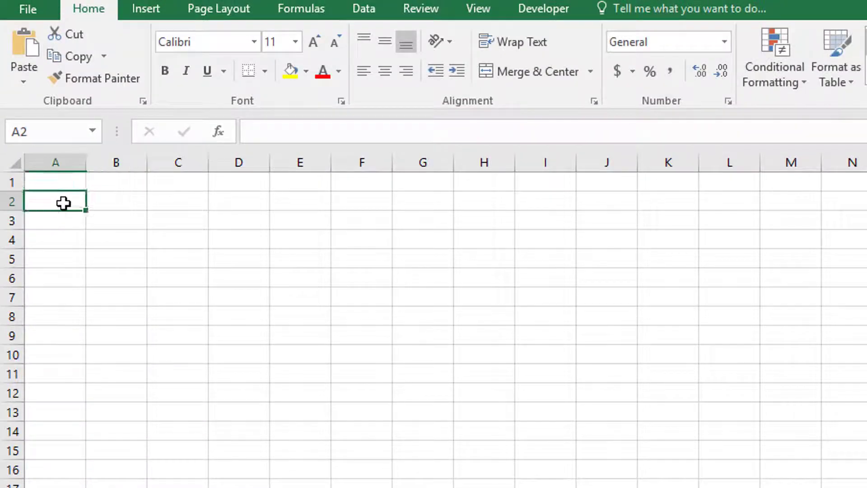
text(Curre)
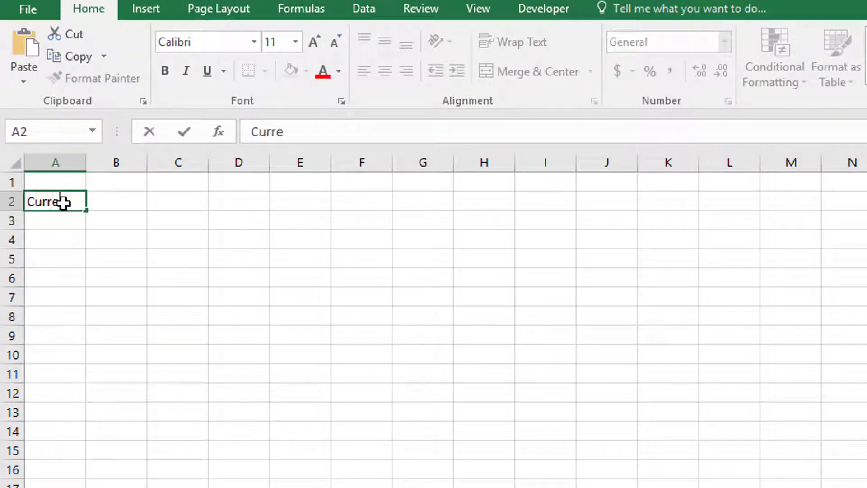
text(nt Ratio)
key(Return)
text(Qi)
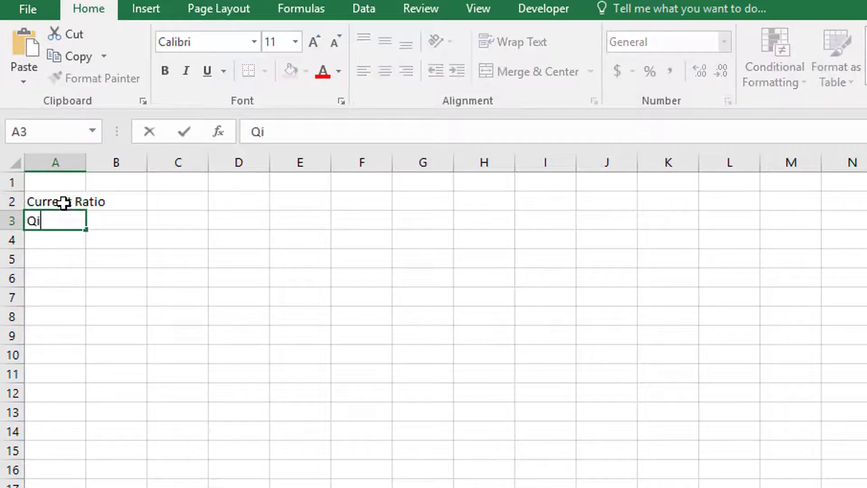
key(BackSpace)
text(uick)
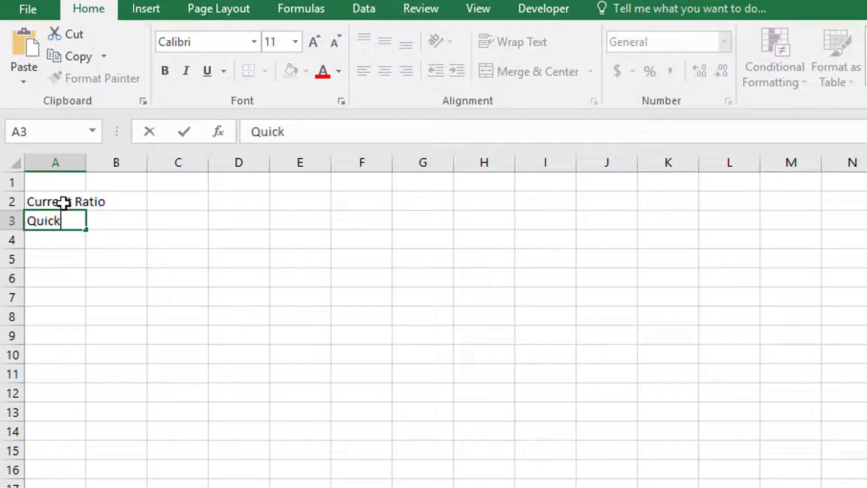
text( Ratio)
key(Return)
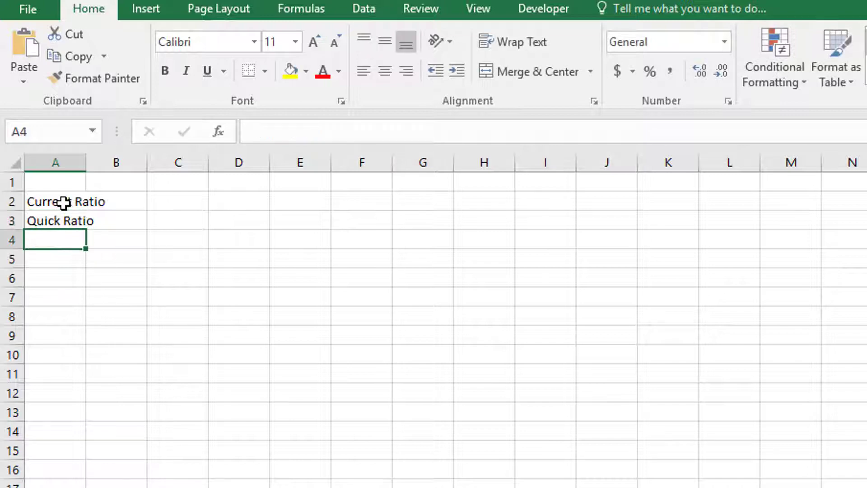
Enter the row labels Asset Turnover Ratio and Profit Margin Ratio in A4 and A5.
text(A)
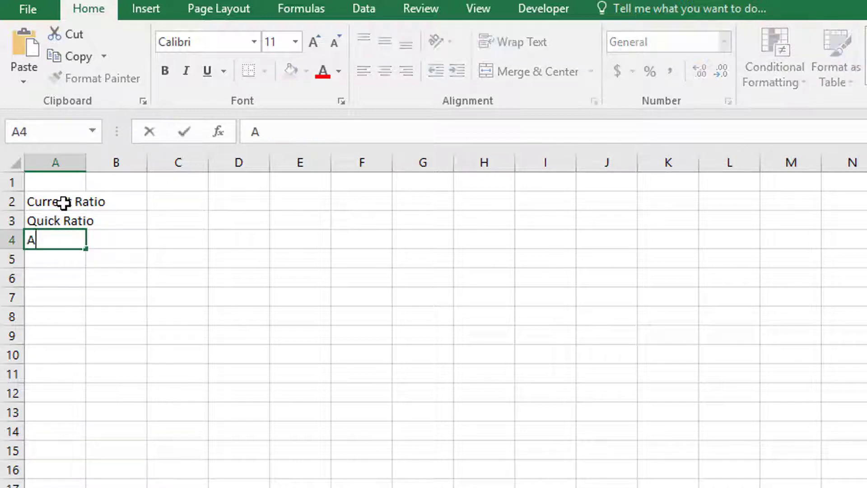
text(sset Turnover RAtio)
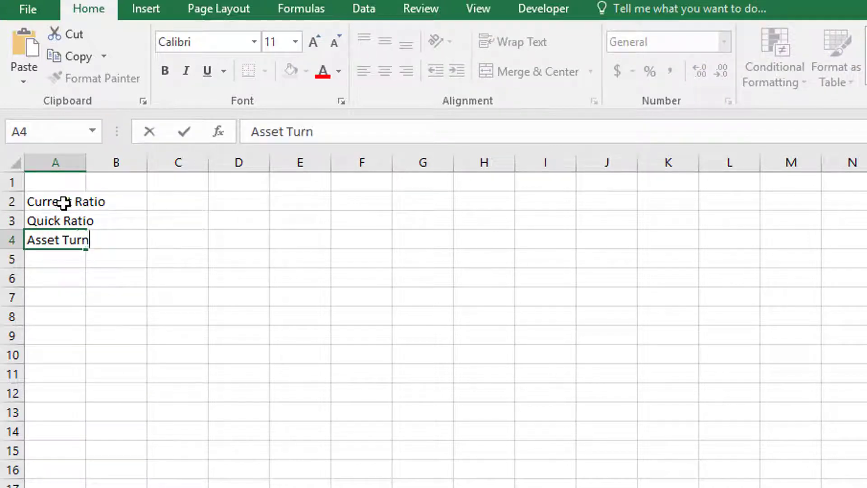
key(BackSpace)
key(BackSpace)
key(BackSpace)
key(BackSpace)
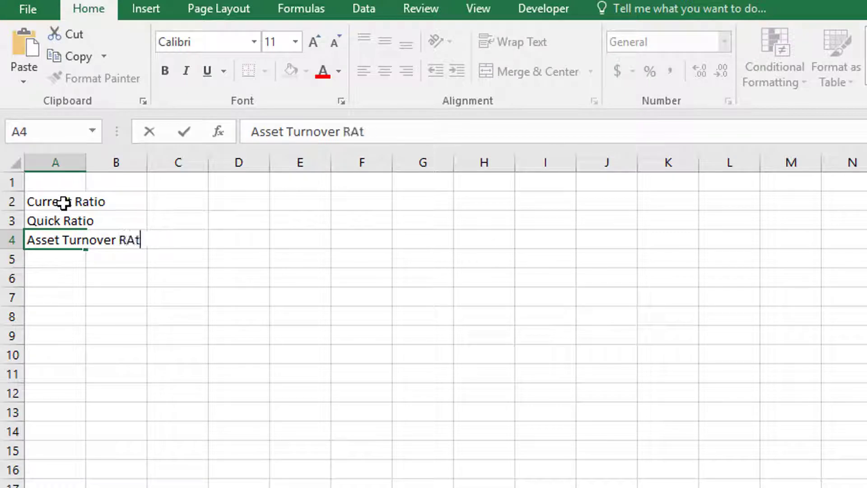
text(atio)
key(Return)
text(Pr)
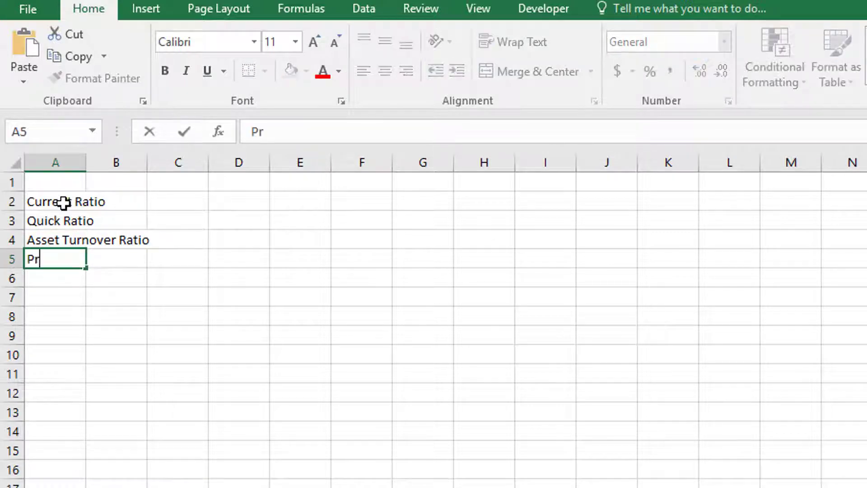
text(ofit)
key(BackSpace)
text(it Margin RAtio)
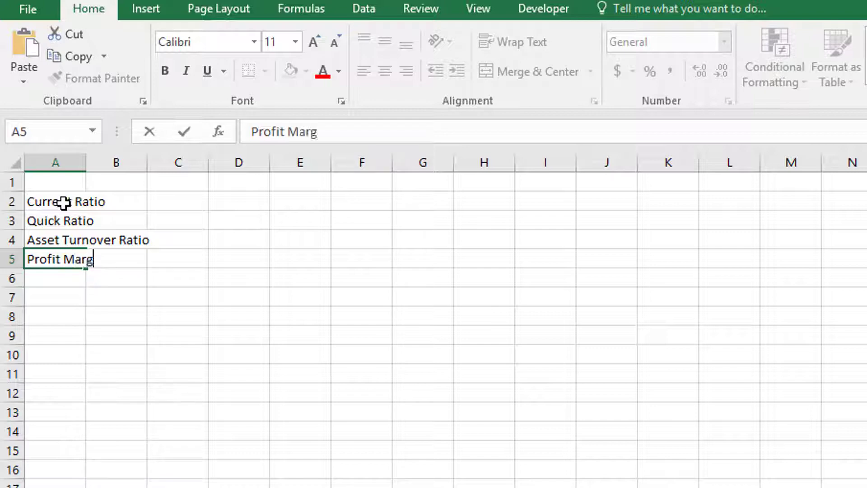
key(BackSpace)
key(BackSpace)
key(BackSpace)
key(BackSpace)
text(atio)
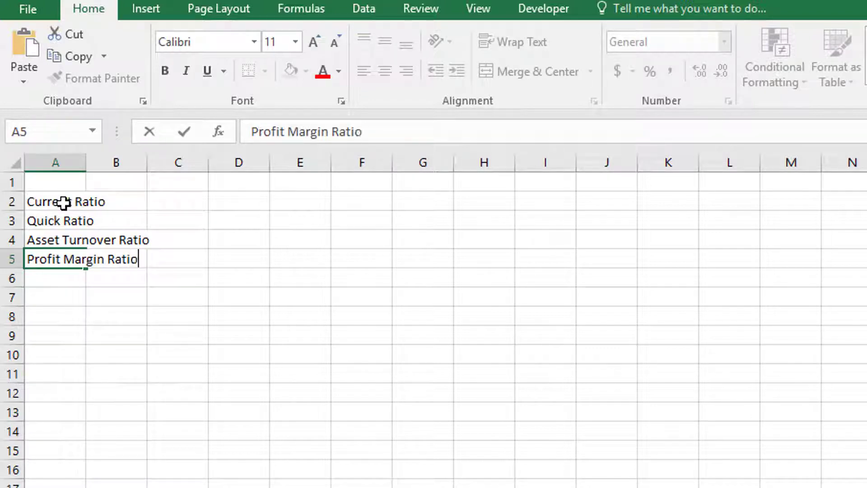
key(Return)
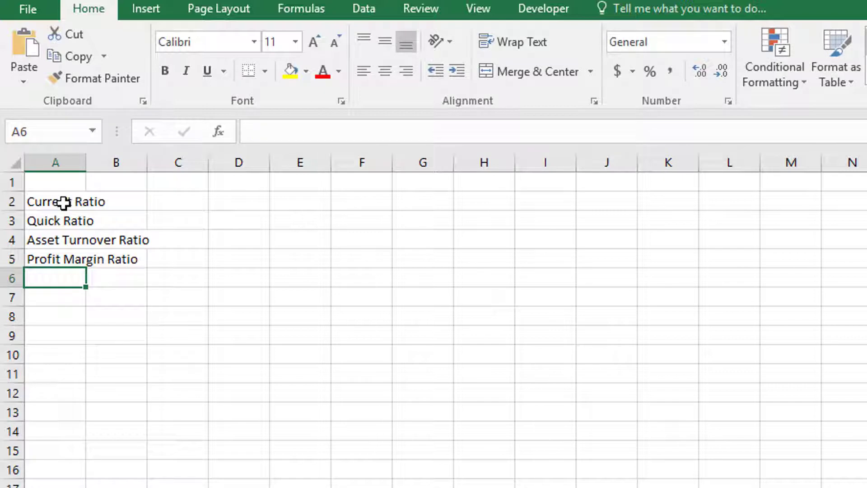
Enter the row labels ROA and ROE in A6 and A7.
text(ROA)
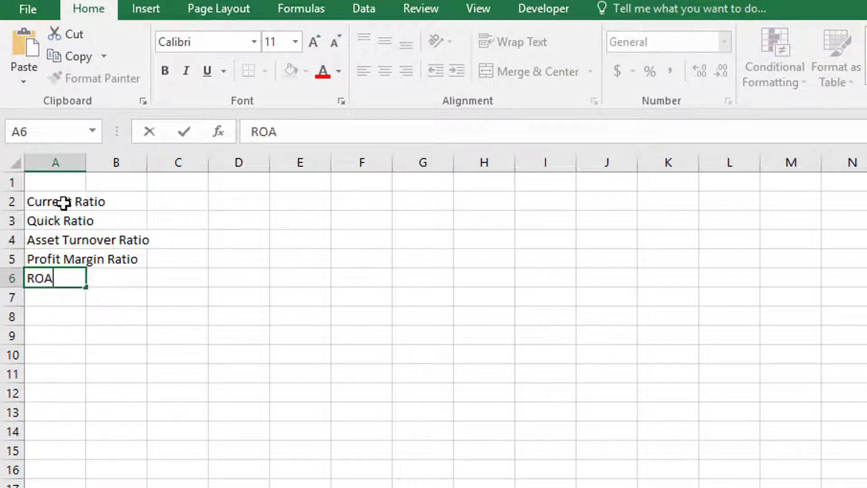
key(Return)
text(ROE)
key(Return)
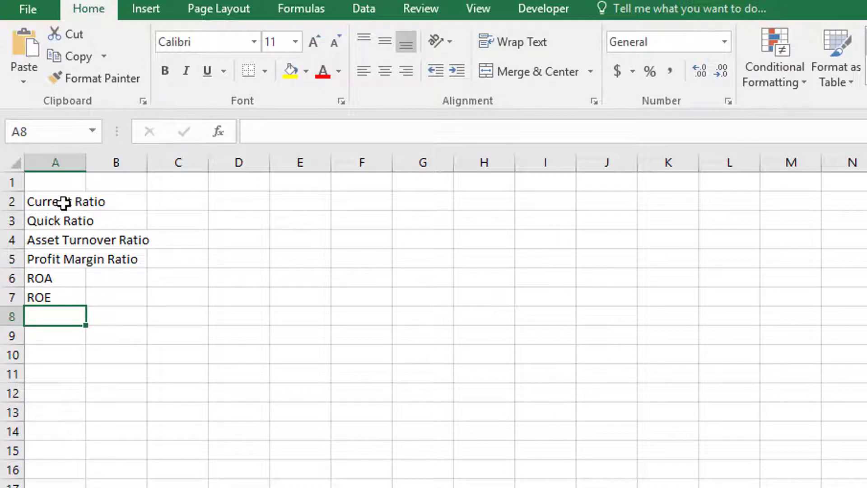
key(Up)
key(Up)
key(Up)
key(Up)
key(Up)
key(Up)
key(Up)
key(Right)
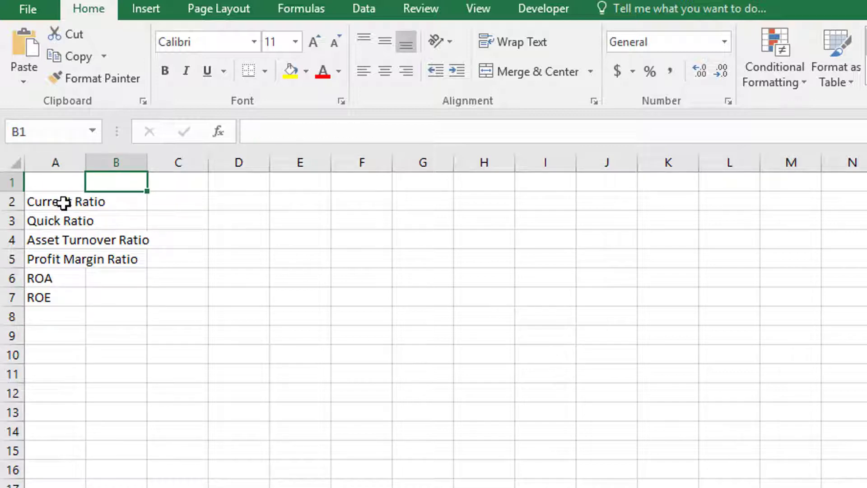
key(Down)
key(Left)
key(Down)
key(Down)
key(Down)
key(Down)
key(Down)
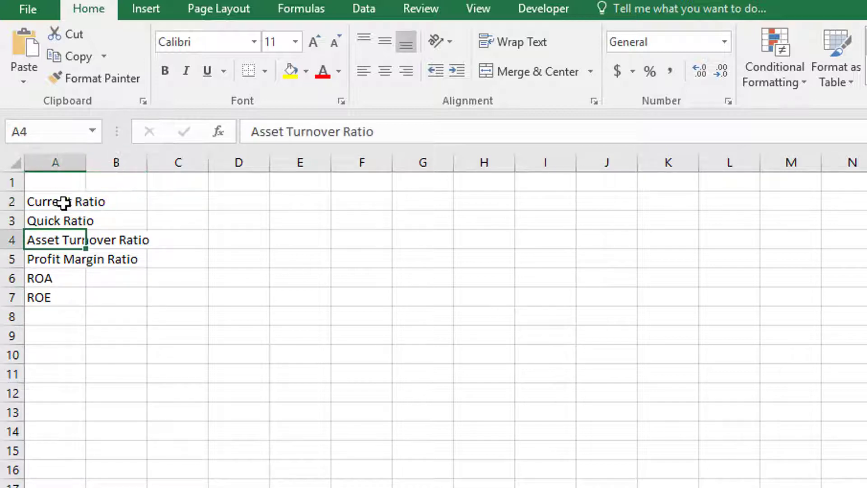
key(Down)
key(Down)
key(Down)
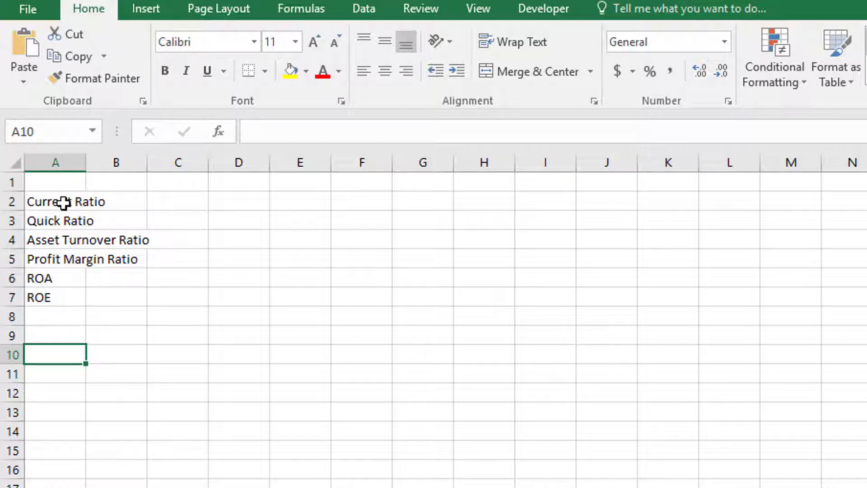
Link B1 to the 2010 fiscal year cell on the HD sheet with a formula.
key(Up)
key(Up)
key(Up)
key(Up)
key(Up)
key(Up)
key(Up)
key(Up)
key(Up)
key(Right)
key(Down)
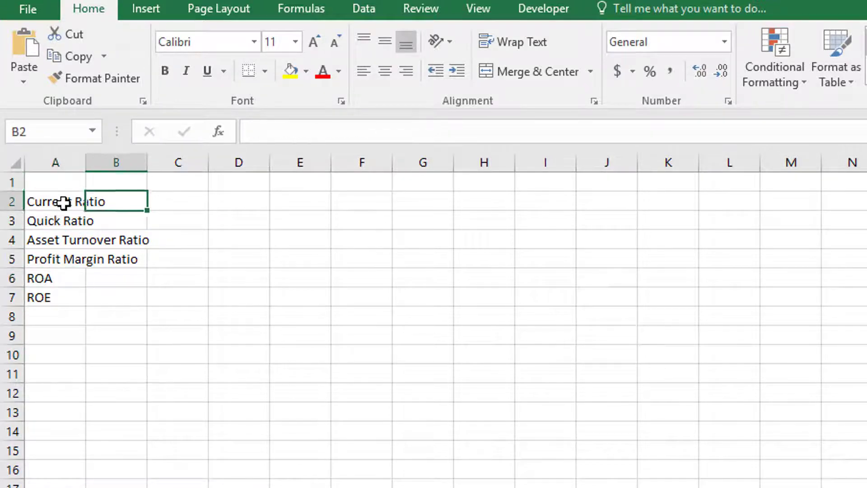
key(Up)
text(+)
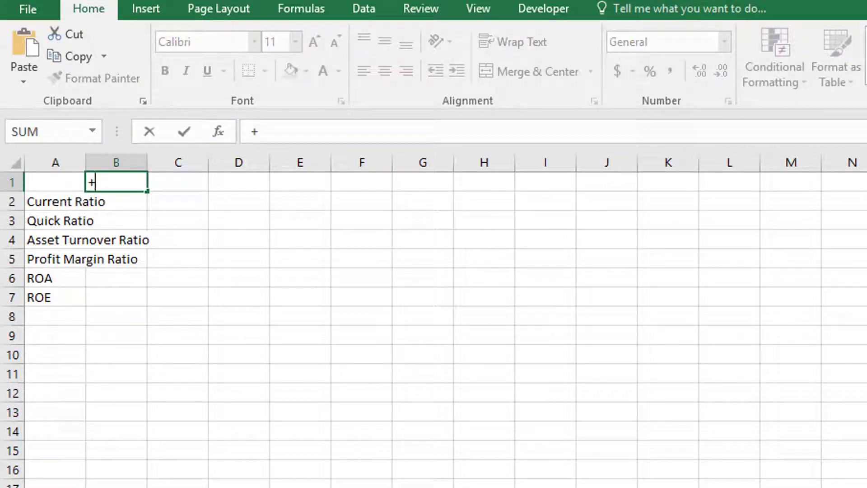
key(ctrl+Page_Down)
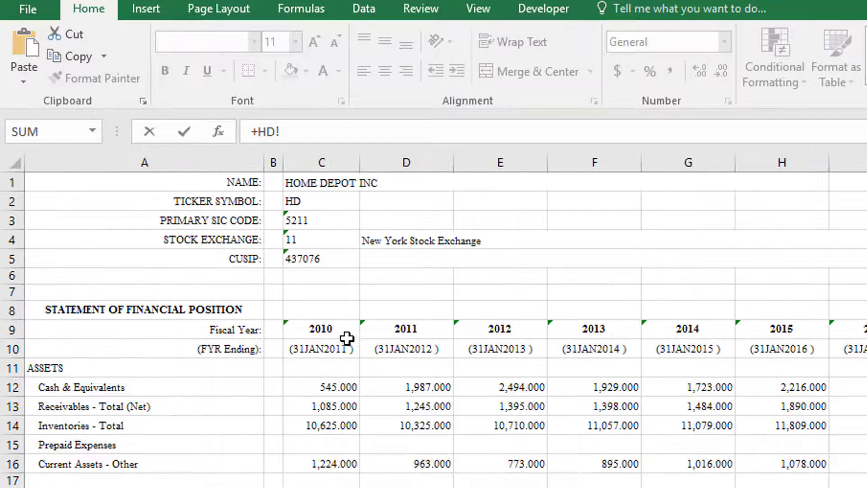
click(330, 330)
key(Return)
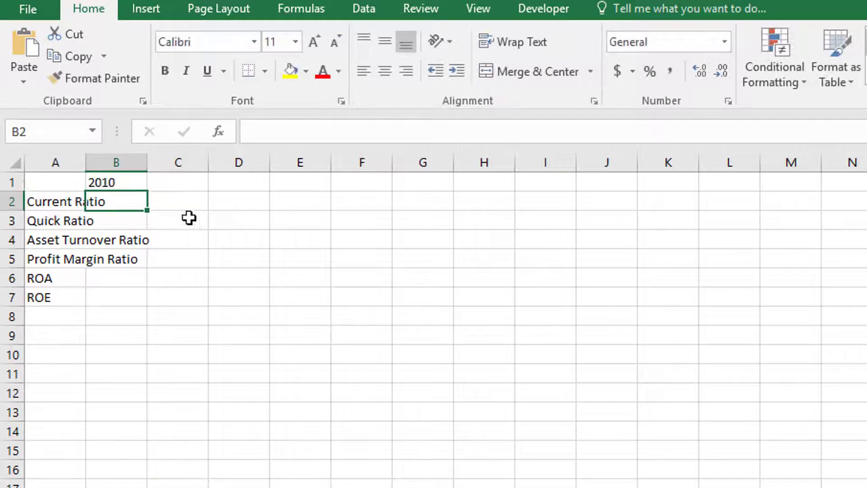
Fill the year link across row 1 through 2017 in I1 and clear the extra cell J1.
click(104, 181)
drag(149, 189, 634, 194)
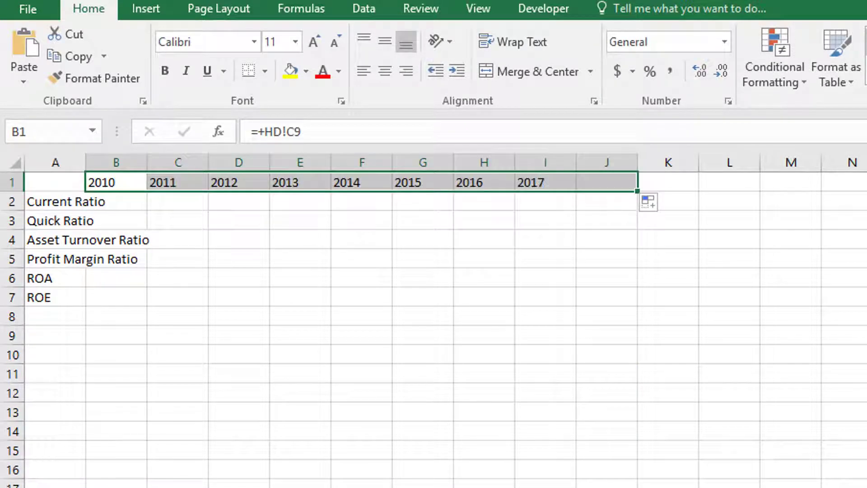
click(607, 185)
key(Delete)
Calculate the 2010 current ratio in B2 as HD's total current assets divided by total current liabilities.
key(Down)
key(Down)
key(Left)
key(Left)
key(Left)
key(Left)
key(Left)
key(Left)
key(Left)
key(Left)
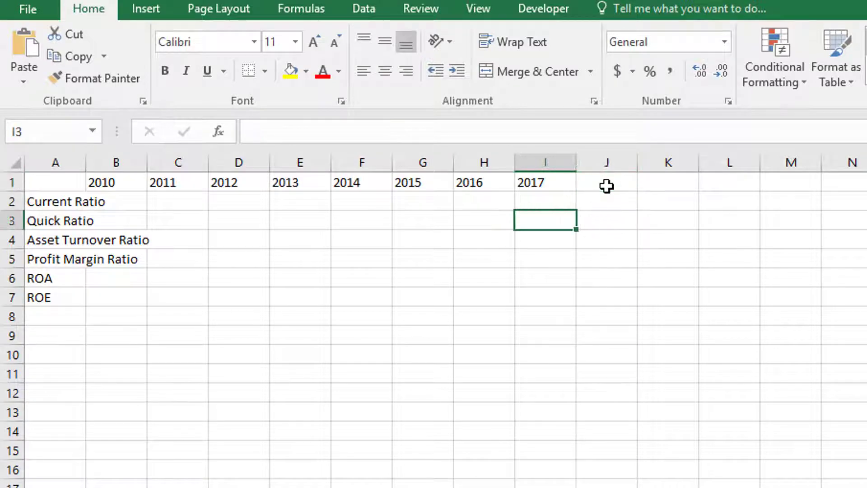
key(Up)
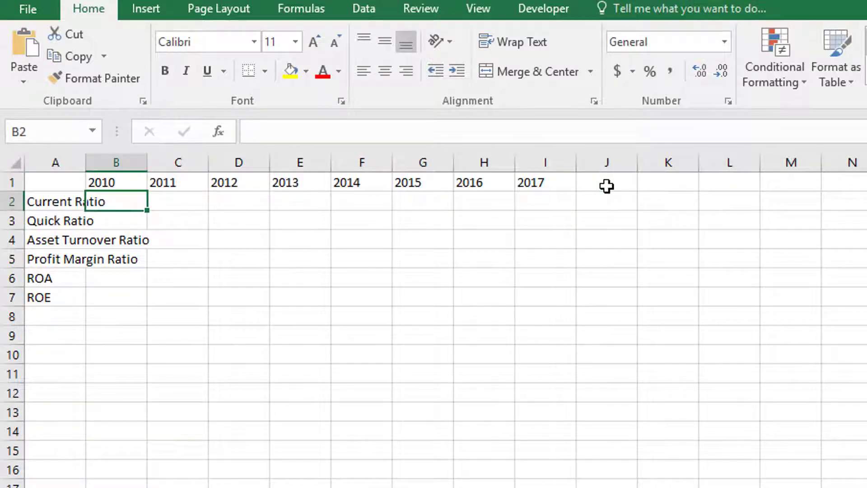
text(=)
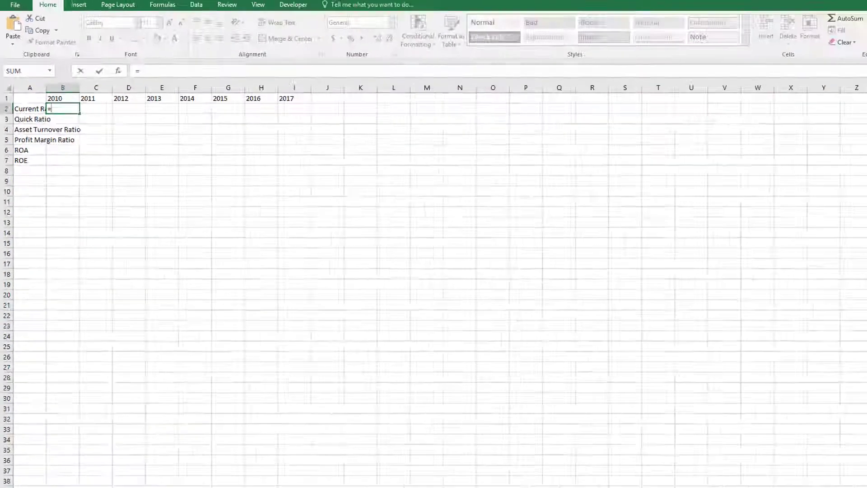
click(58, 468)
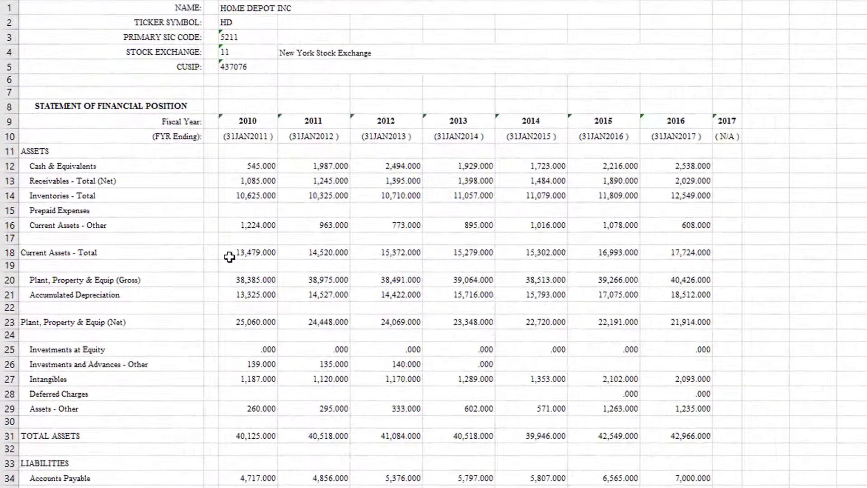
click(218, 252)
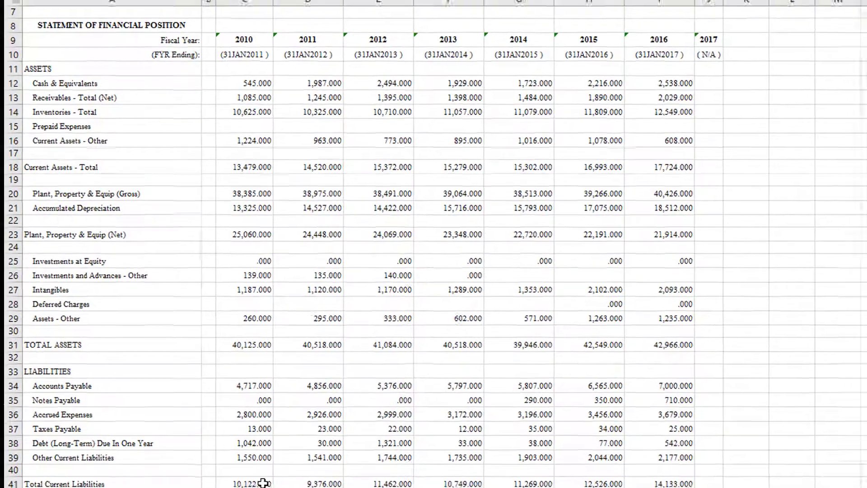
click(263, 482)
key(Return)
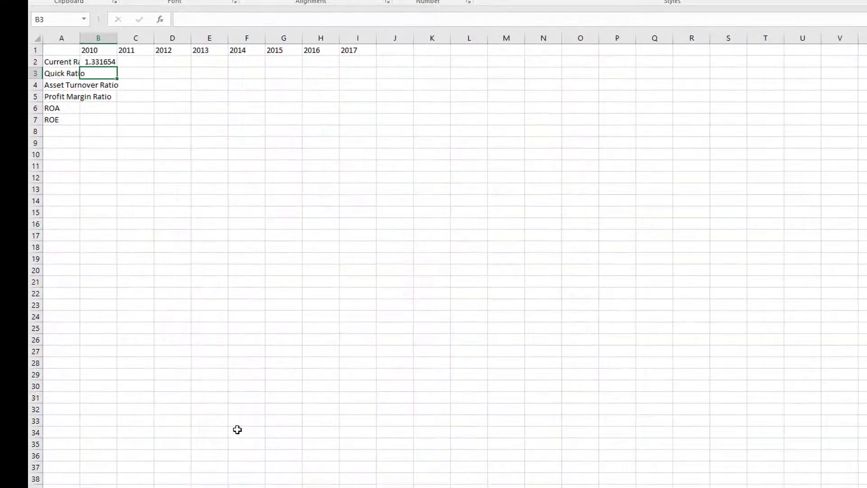
Calculate the 2010 quick ratio in B3 as (current assets minus inventories) divided by total current liabilities from the HD sheet.
text(+()
click(115, 483)
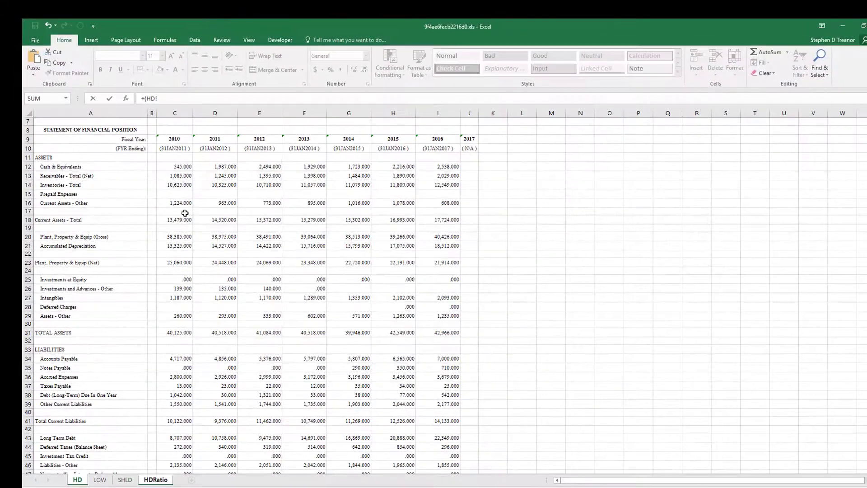
click(174, 220)
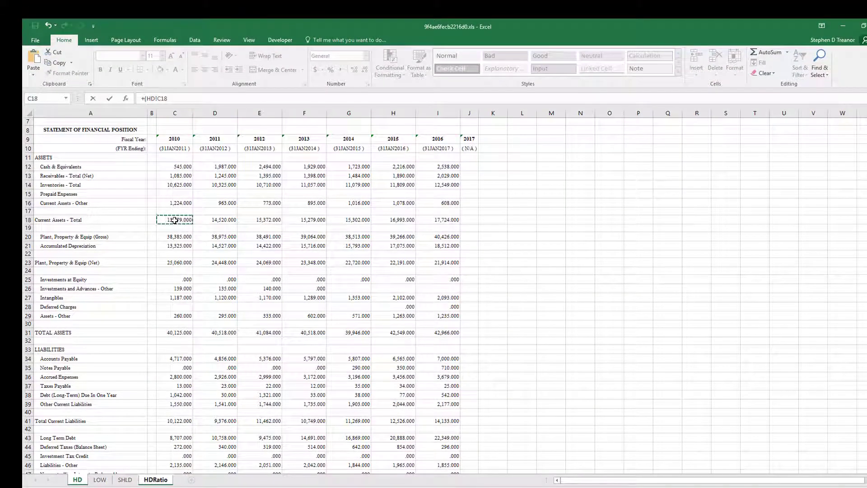
text(-)
click(168, 184)
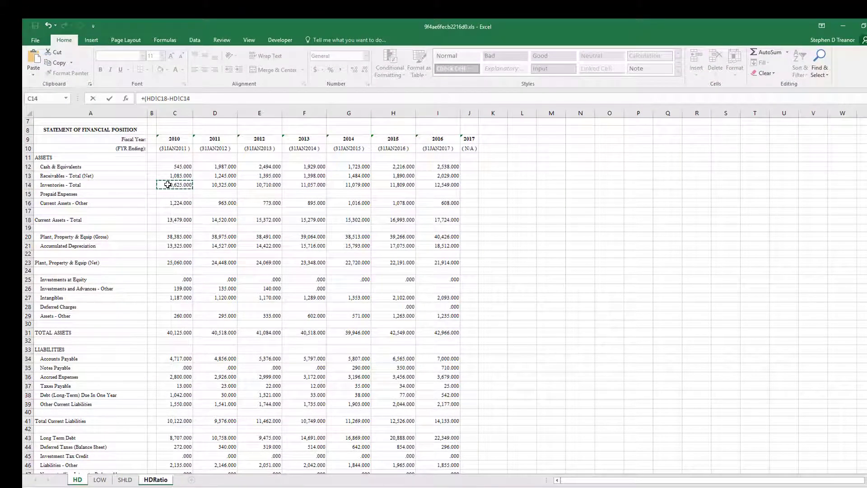
text()/)
click(165, 423)
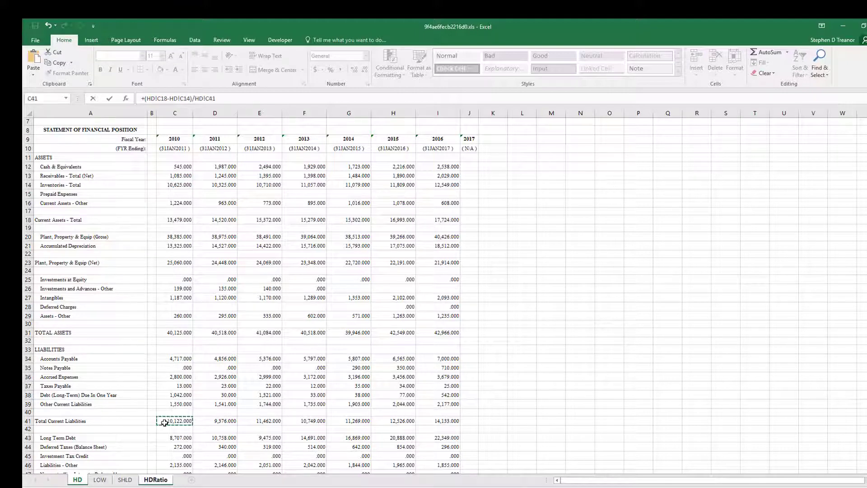
key(Return)
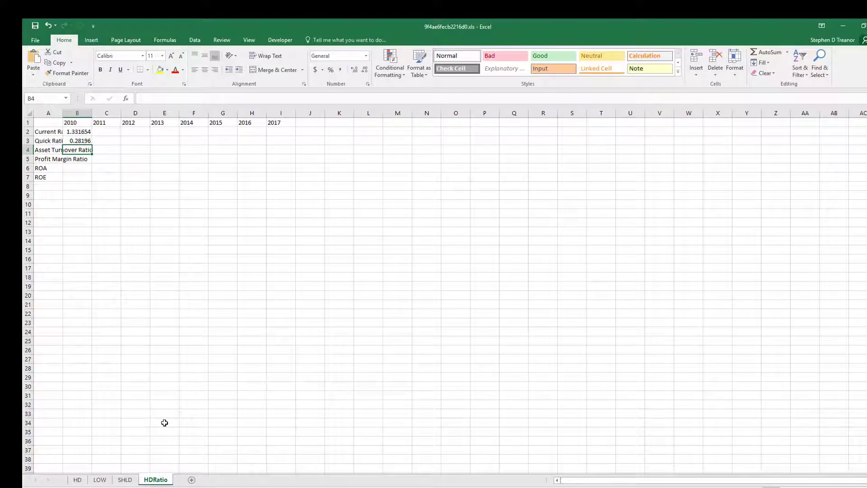
Calculate the 2010 asset turnover ratio in B4 as HD's net sales divided by total assets.
text(=)
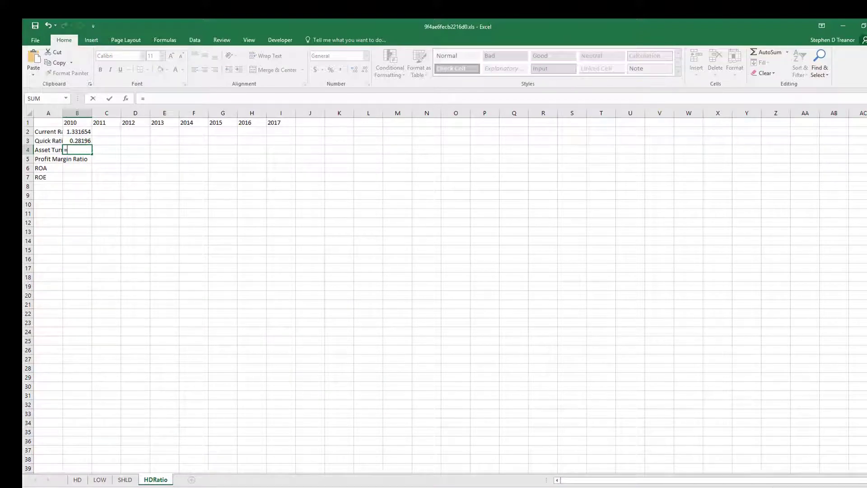
click(78, 479)
scroll(128, 419, down, 8)
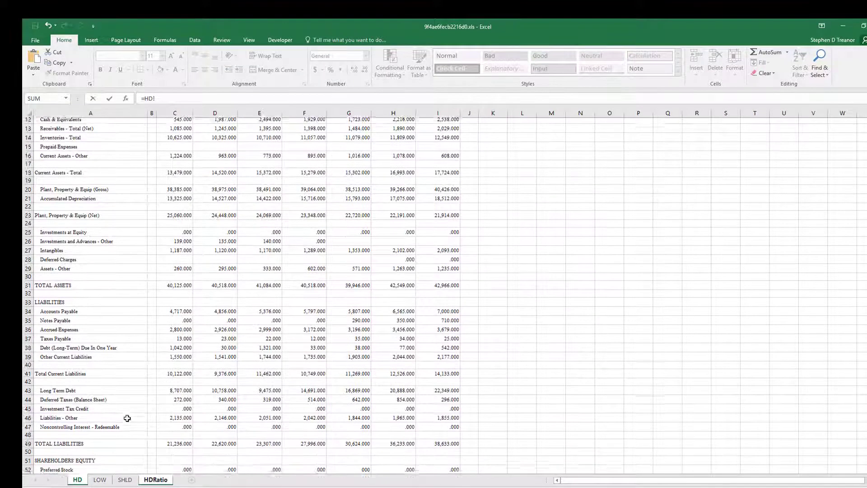
scroll(127, 418, down, 1)
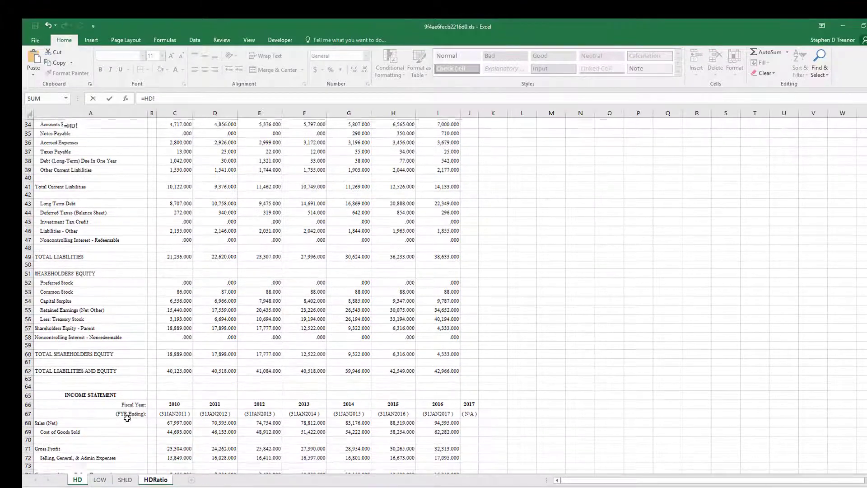
scroll(128, 417, up, 4)
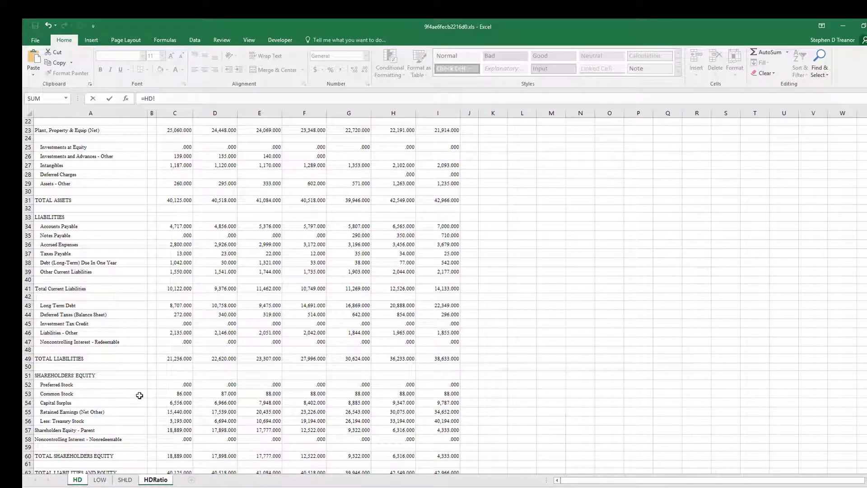
scroll(140, 395, down, 6)
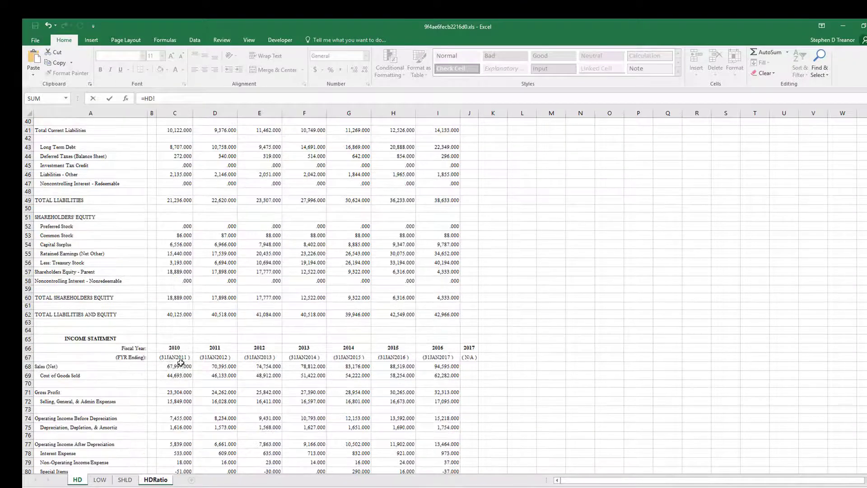
click(178, 366)
text(/)
scroll(257, 364, up, 6)
click(178, 200)
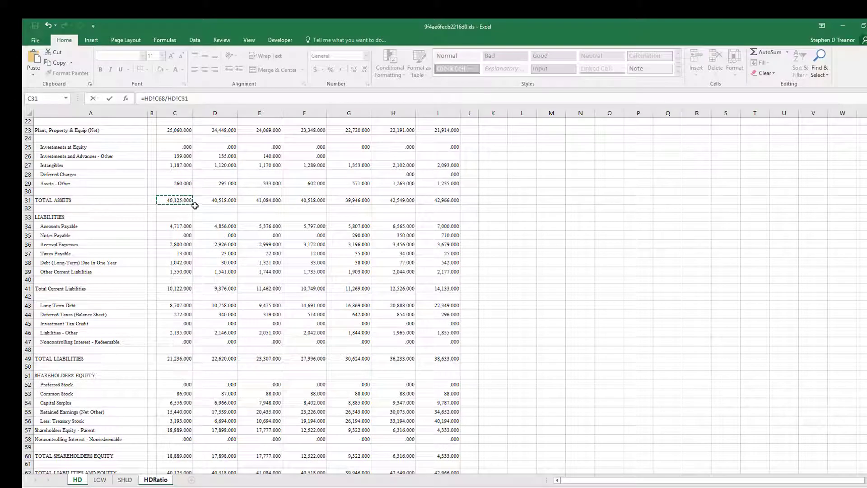
key(Return)
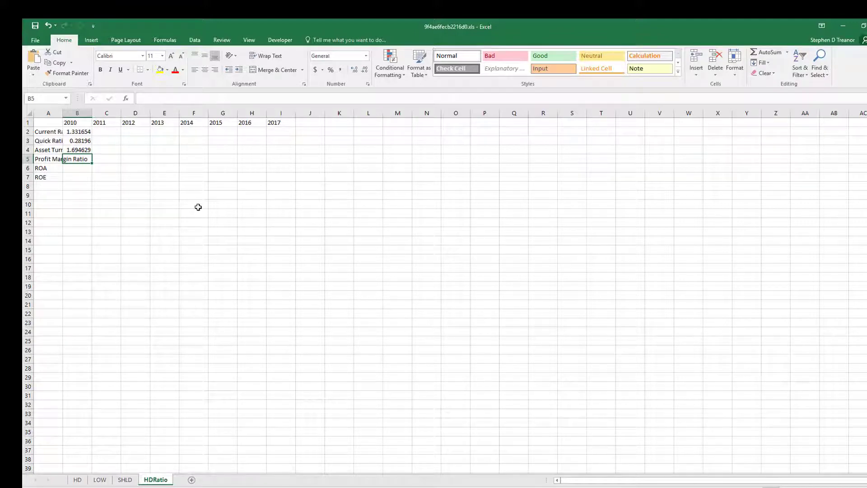
Calculate the 2010 profit margin ratio in B5 as HD's net income divided by net sales.
text(=)
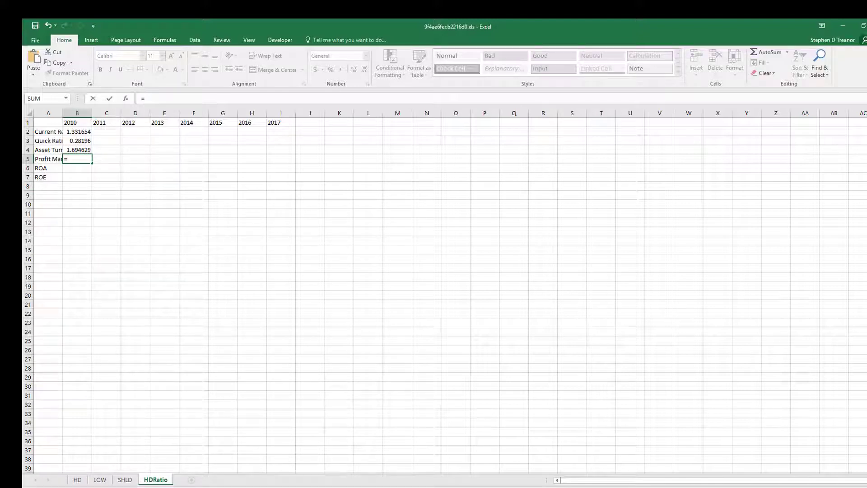
click(231, 477)
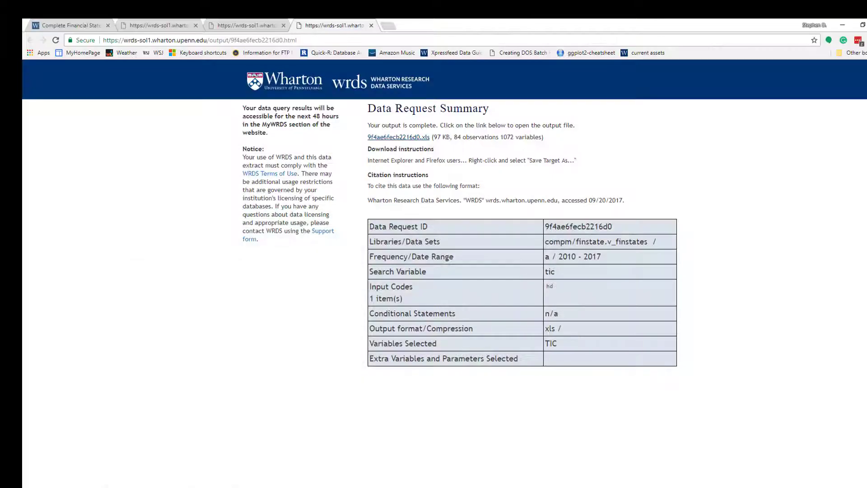
key(alt+Tab)
click(77, 479)
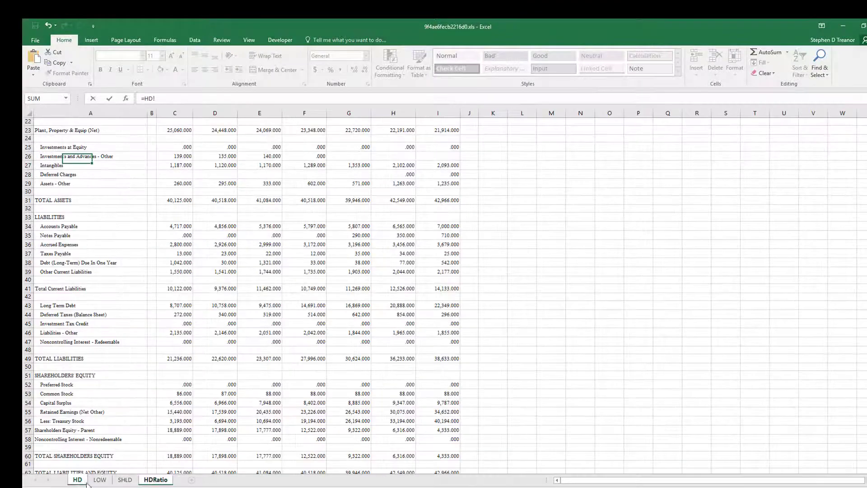
scroll(137, 425, down, 4)
scroll(140, 426, down, 7)
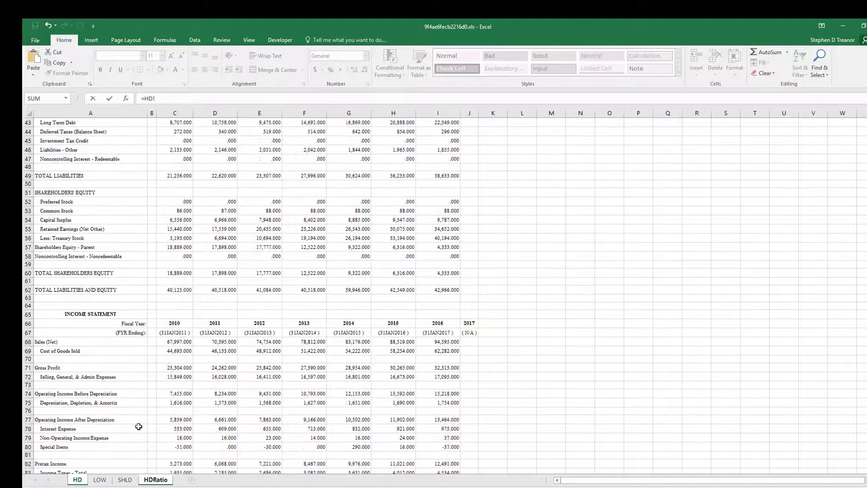
scroll(138, 427, down, 5)
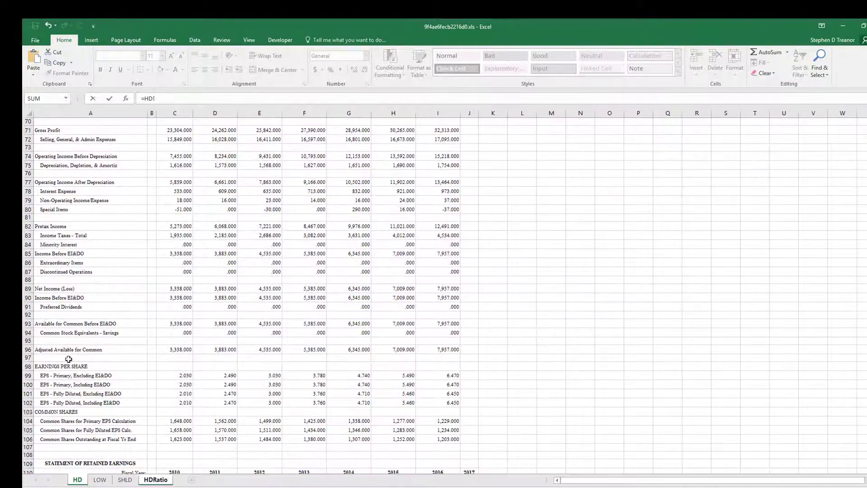
click(181, 289)
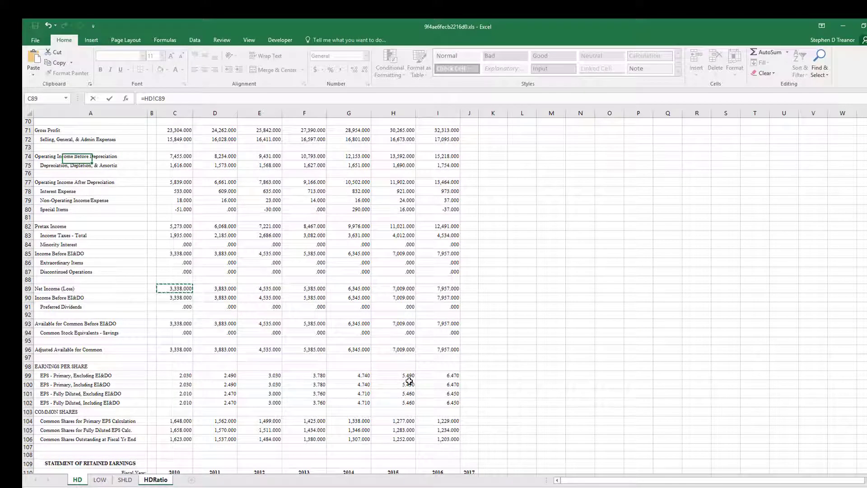
text(/)
scroll(408, 381, up, 3)
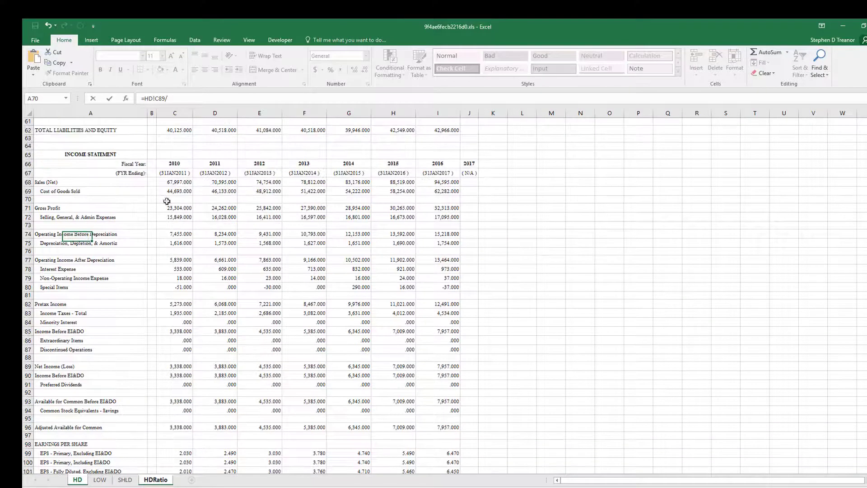
click(160, 184)
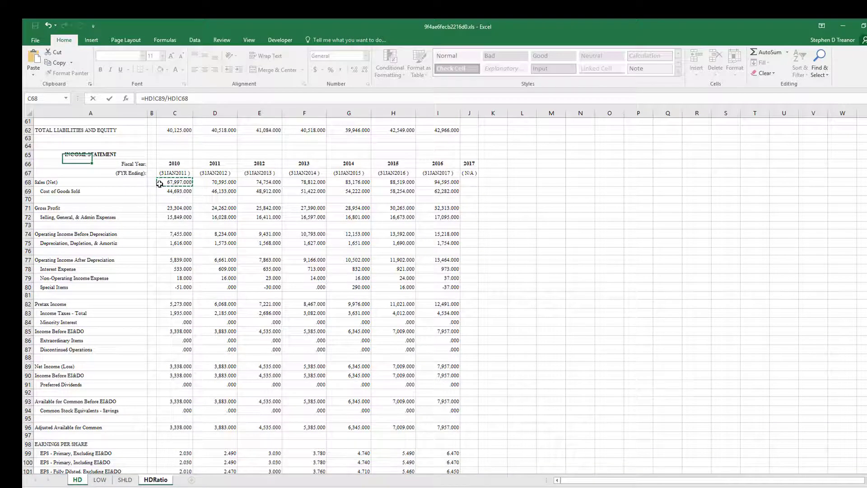
key(Escape)
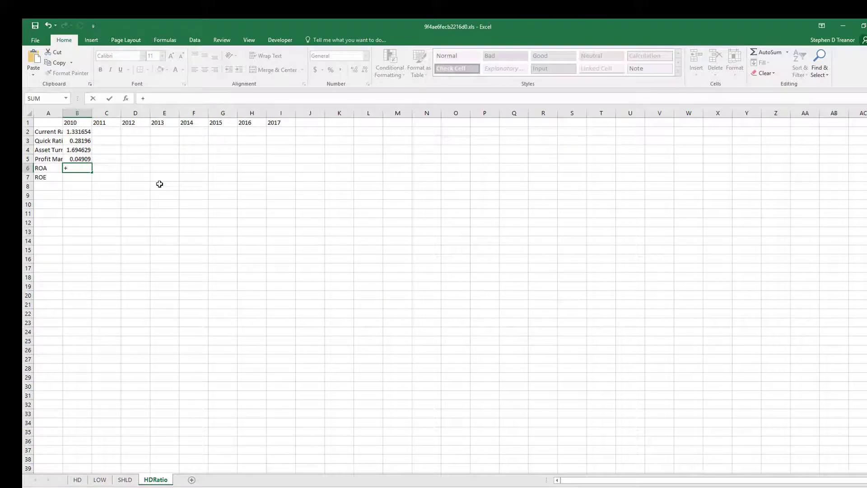
Calculate the 2010 ROA in B6 as HD's net income divided by total assets.
click(125, 480)
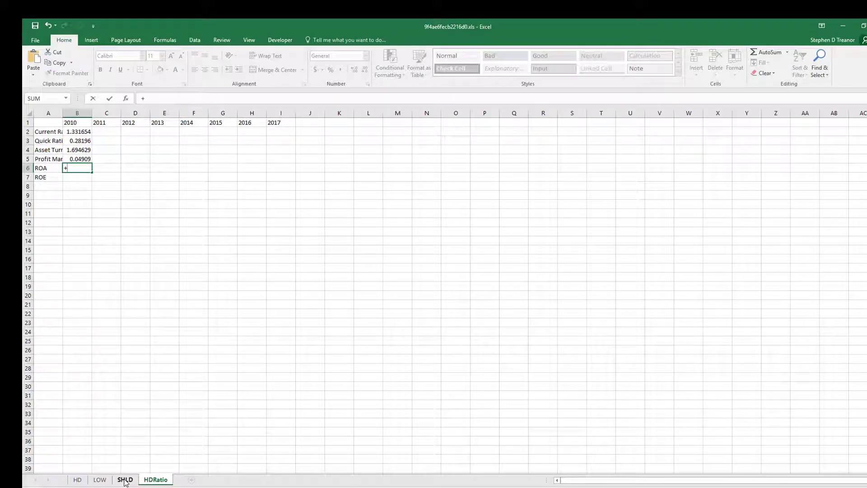
click(72, 481)
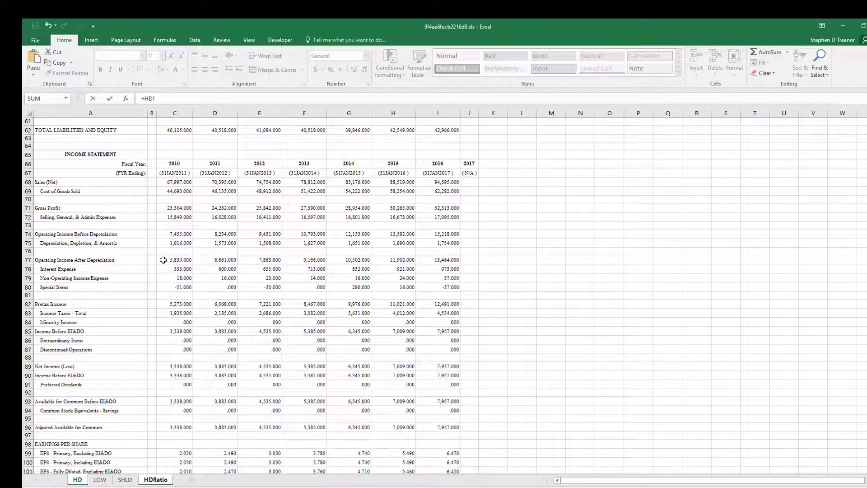
click(171, 366)
text(/)
scroll(231, 372, up, 15)
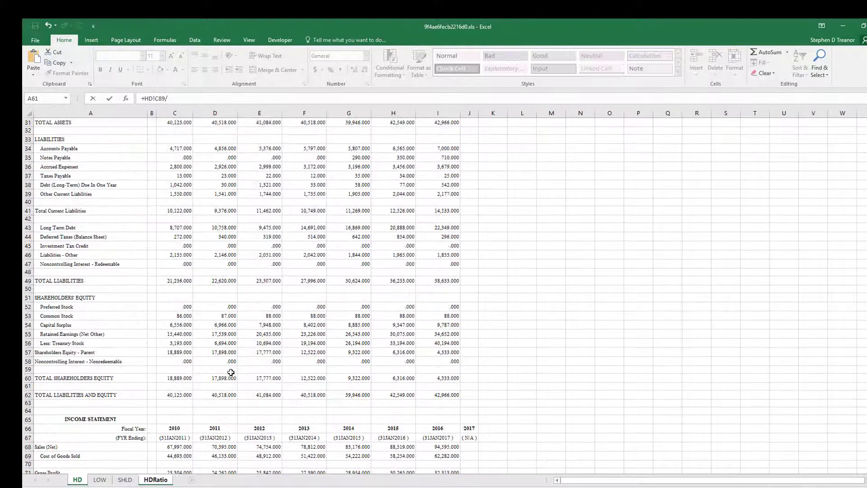
scroll(231, 372, up, 5)
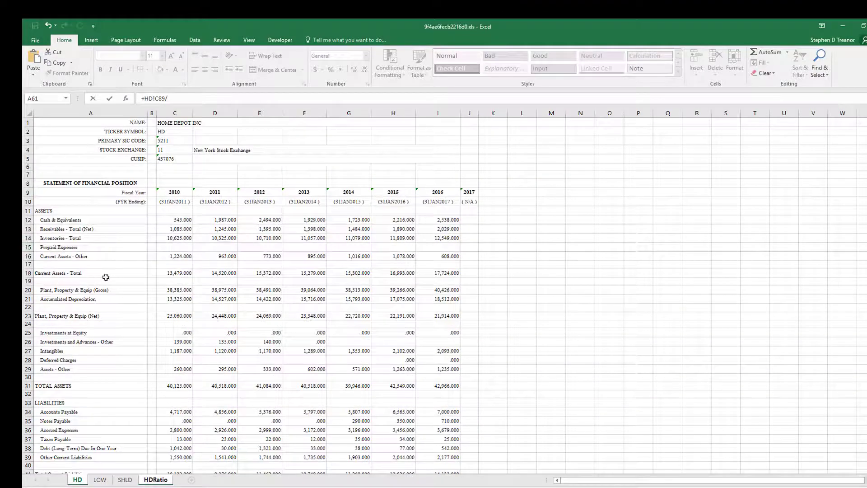
scroll(138, 332, down, 1)
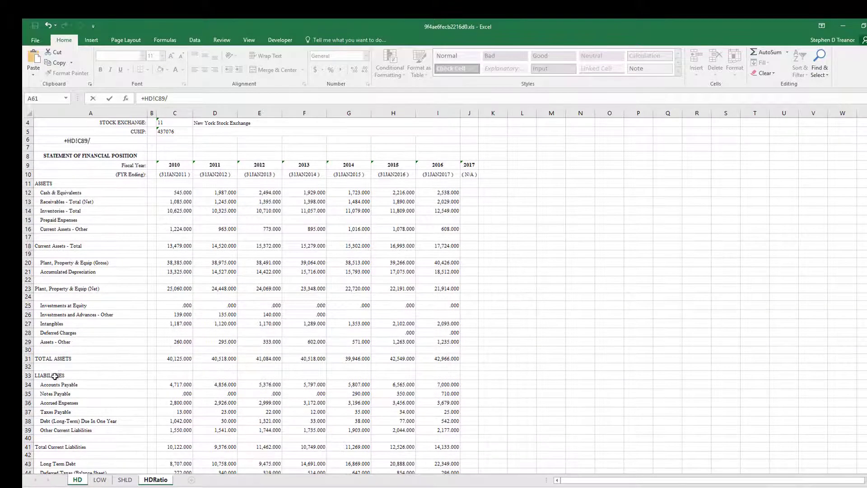
click(174, 359)
key(Return)
Calculate the 2010 ROE in B7 as HD's net income divided by total shareholders' equity.
text(+)
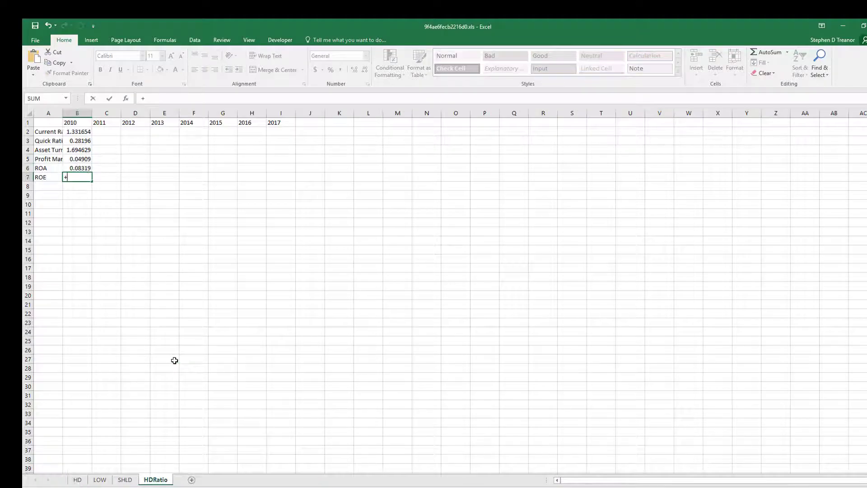
click(77, 479)
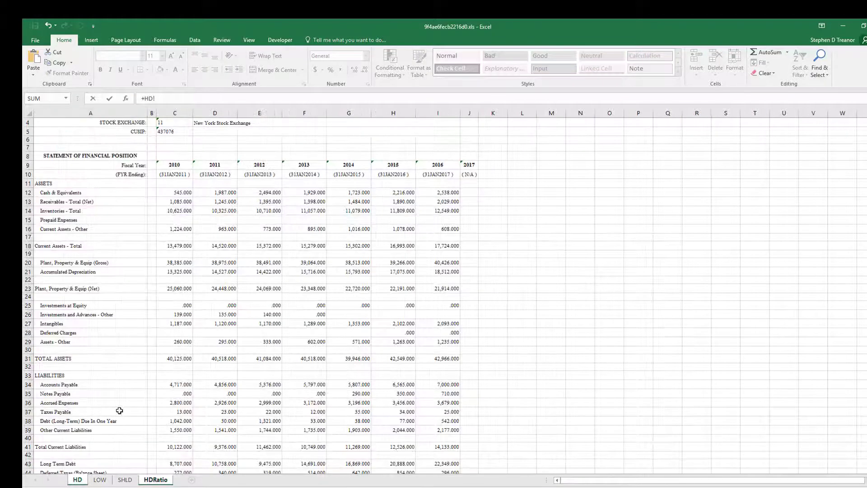
scroll(118, 425, down, 3)
scroll(115, 439, down, 5)
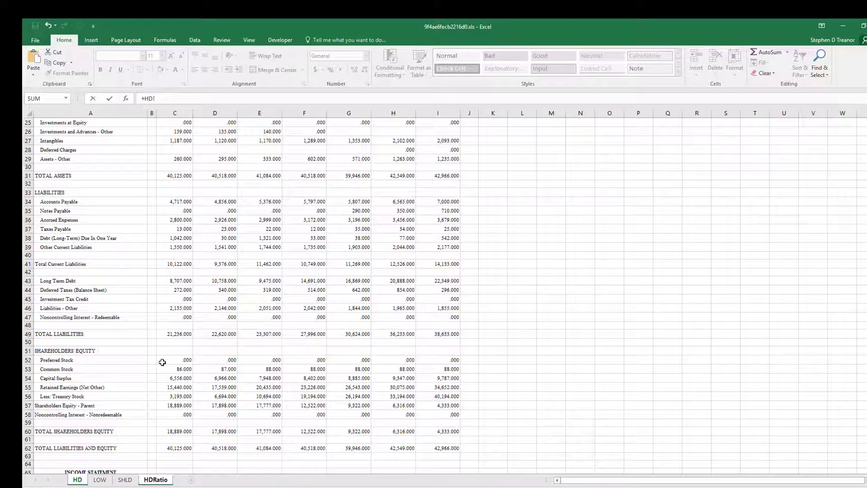
scroll(135, 350, down, 4)
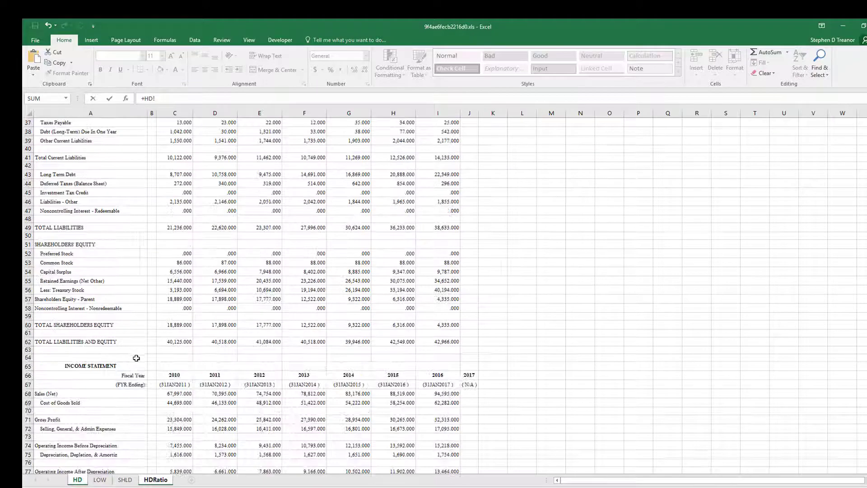
scroll(133, 421, down, 6)
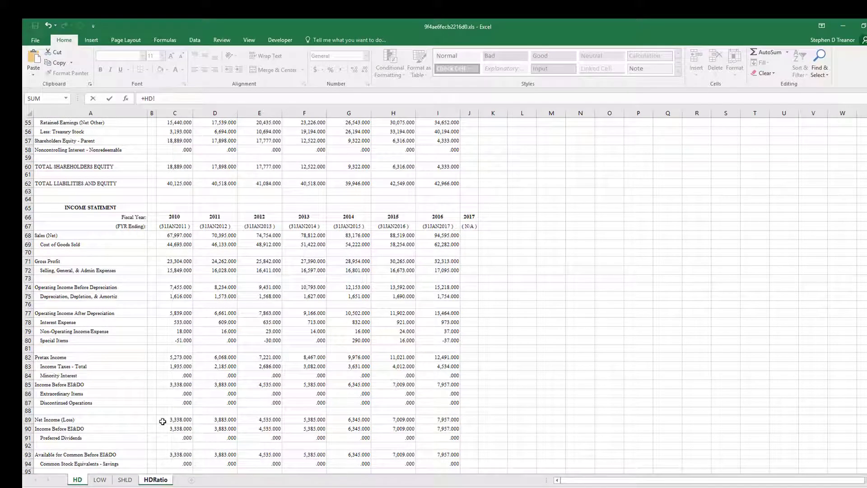
click(171, 418)
text(/)
scroll(190, 207, up, 2)
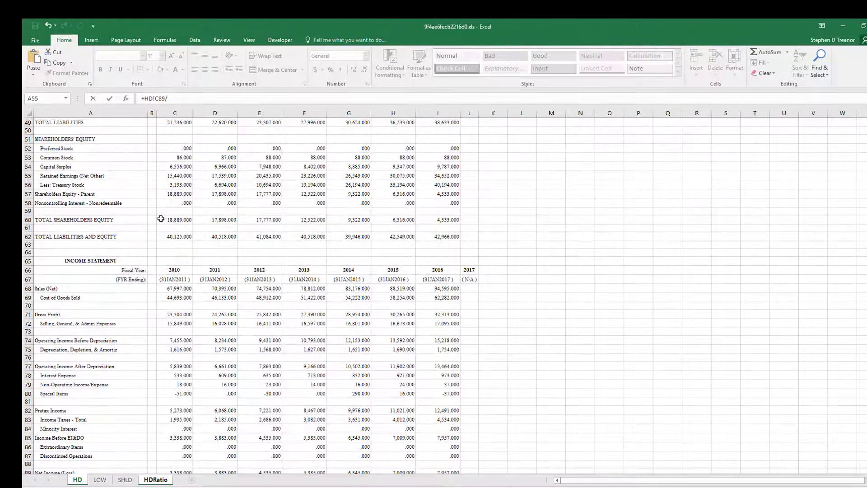
click(177, 220)
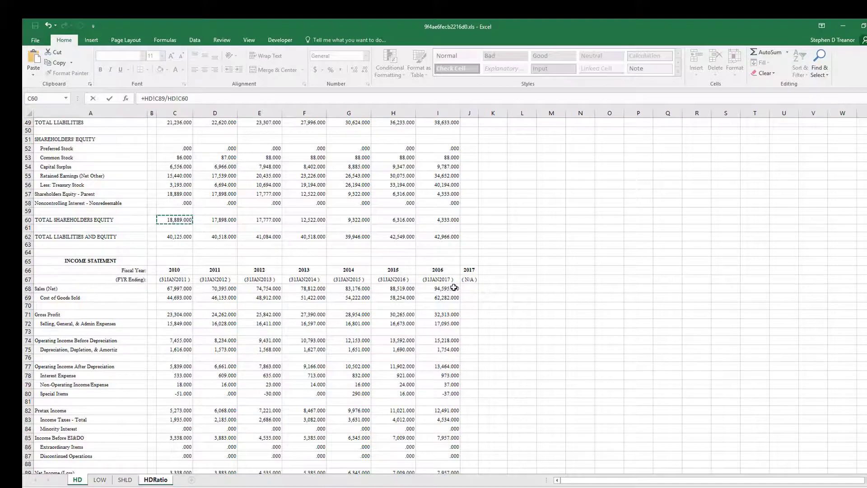
key(Return)
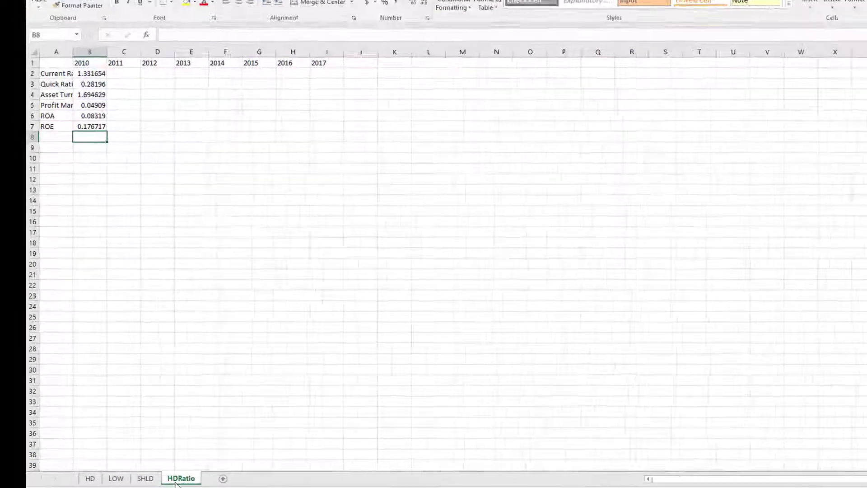
Create a copy of the HDRatio sheet, placed before the HD sheet.
right_click(152, 481)
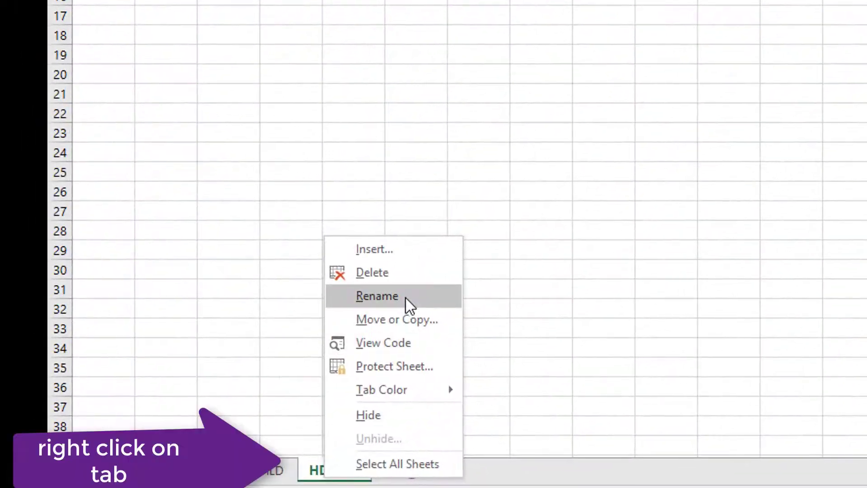
click(396, 327)
click(269, 400)
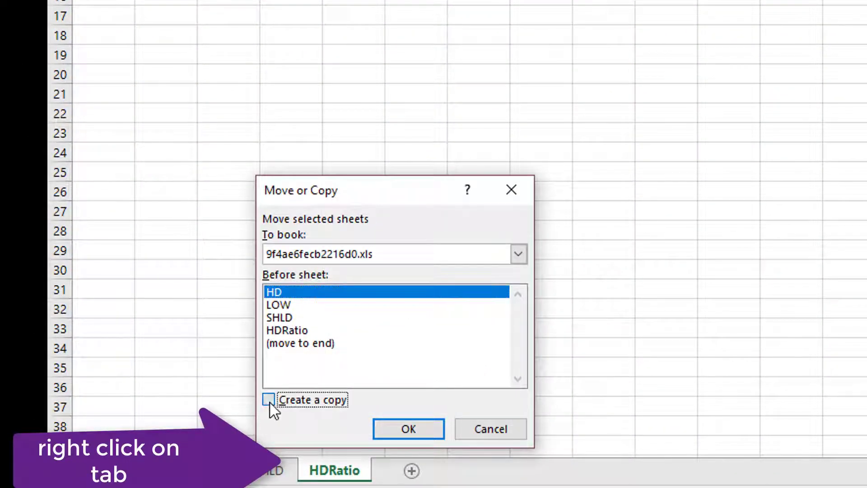
click(407, 429)
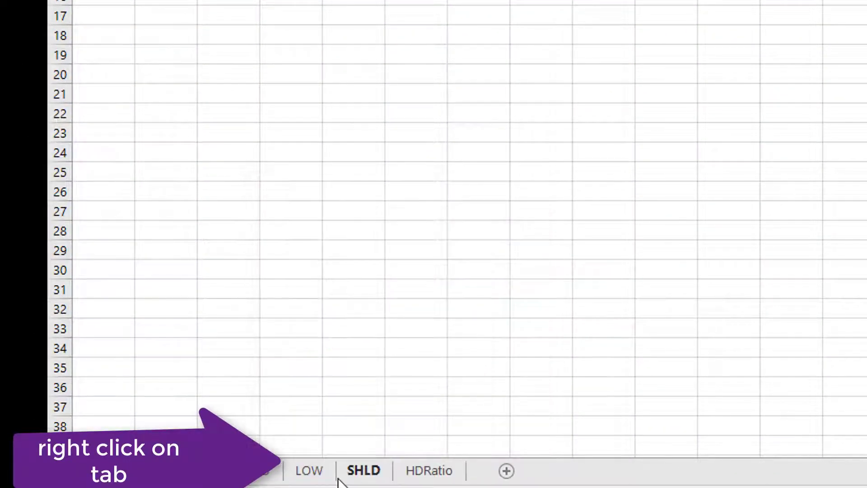
Create a copy of the HDRatio (2) sheet, placed before it.
right_click(177, 470)
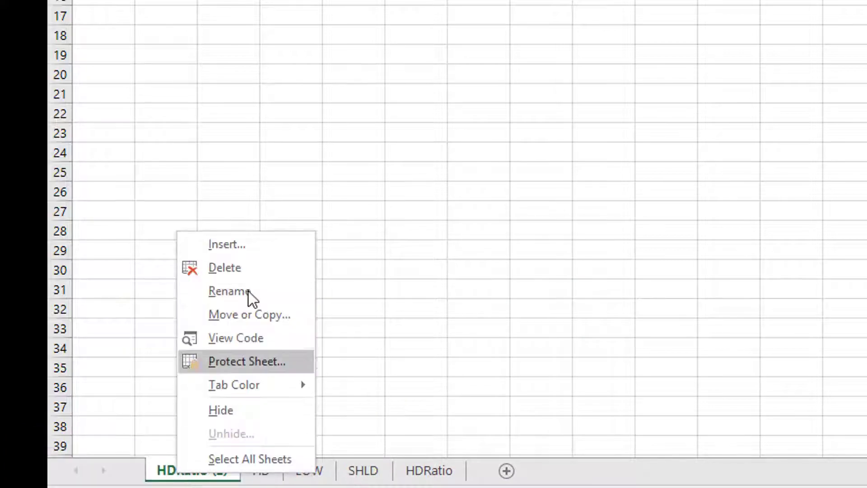
click(236, 316)
click(152, 391)
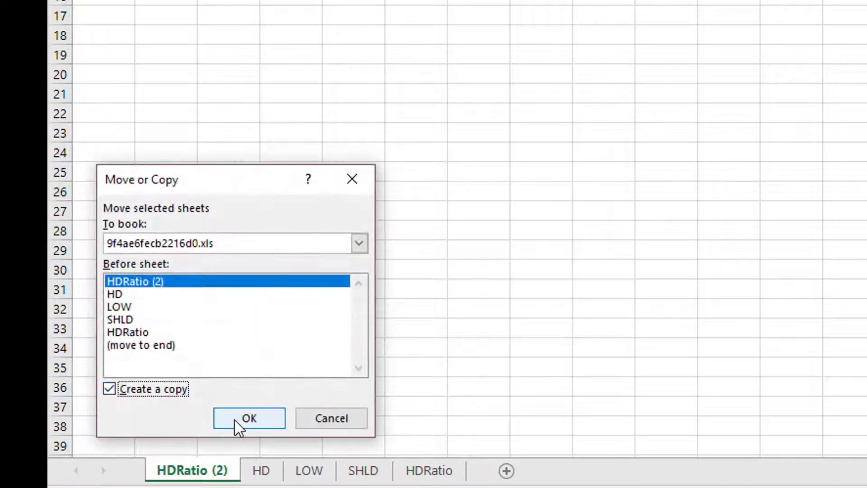
click(237, 420)
Rename the HDRatio (3) sheet to LOWRatio (3).
double_click(189, 472)
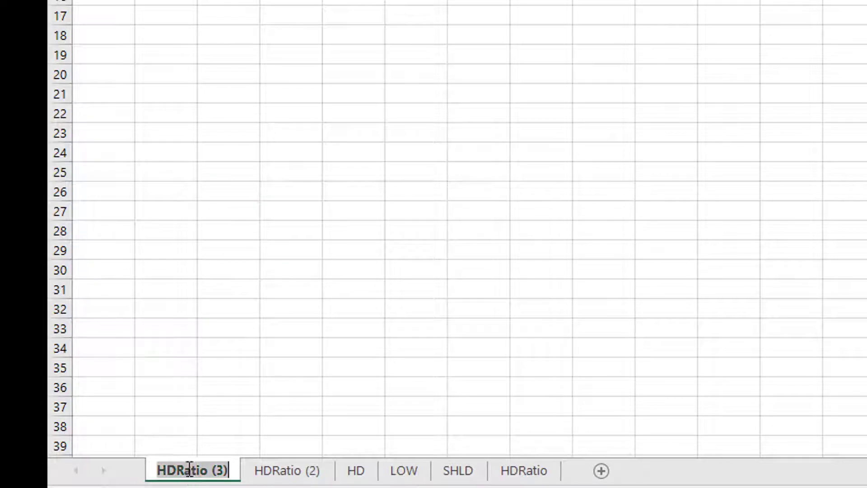
drag(176, 468, 125, 468)
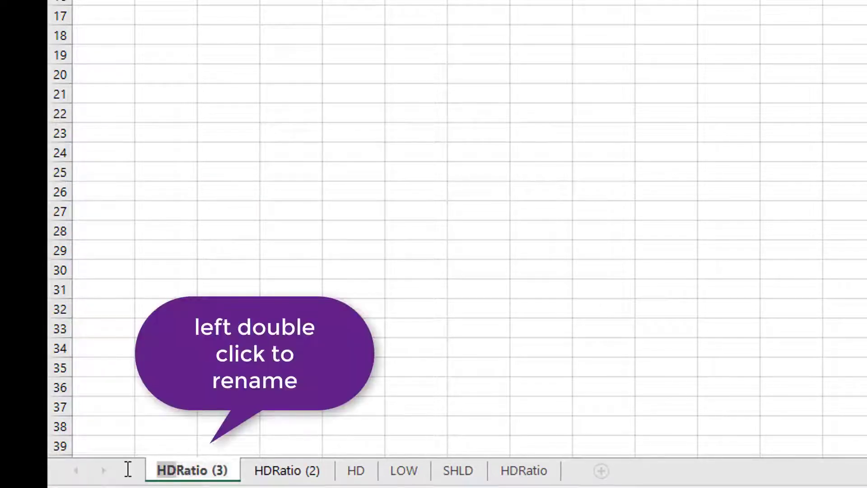
text(LOW)
key(Return)
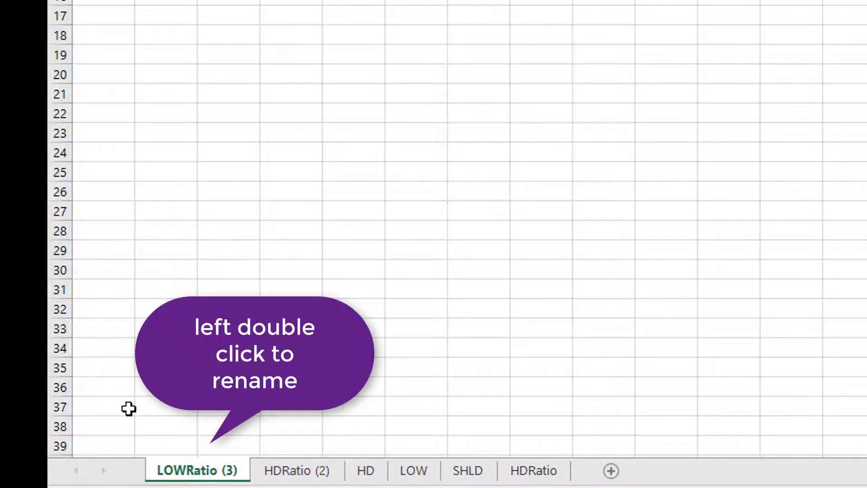
Rename the HDRatio (2) sheet to SHLDRatio.
double_click(289, 472)
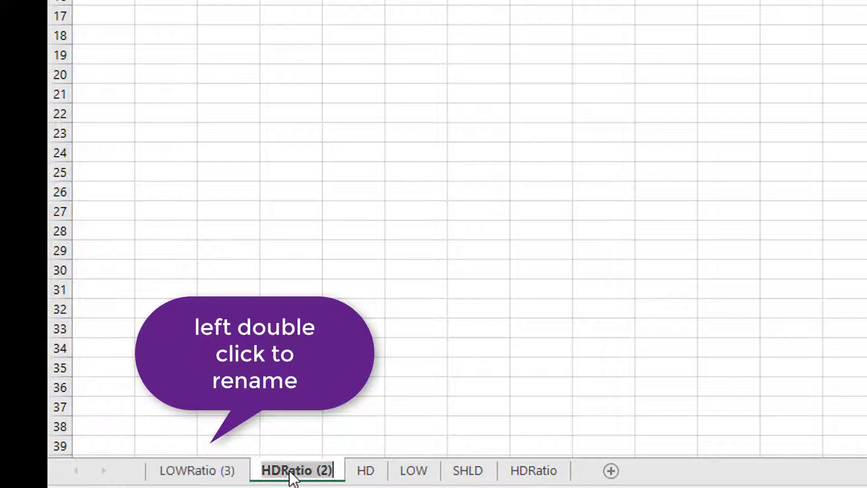
drag(281, 471, 233, 471)
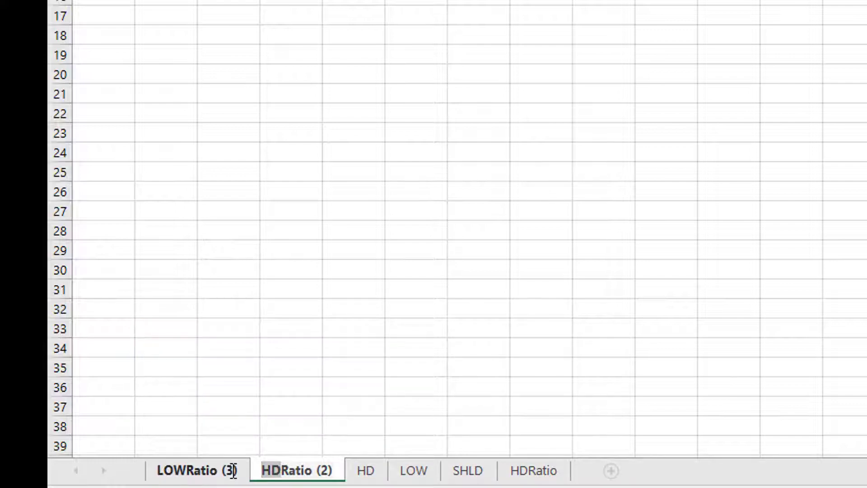
text(SHD)
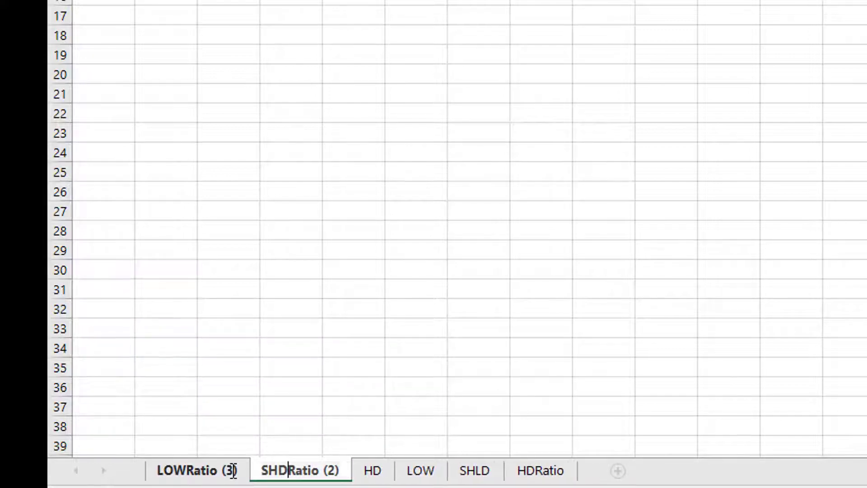
key(BackSpace)
text(LD)
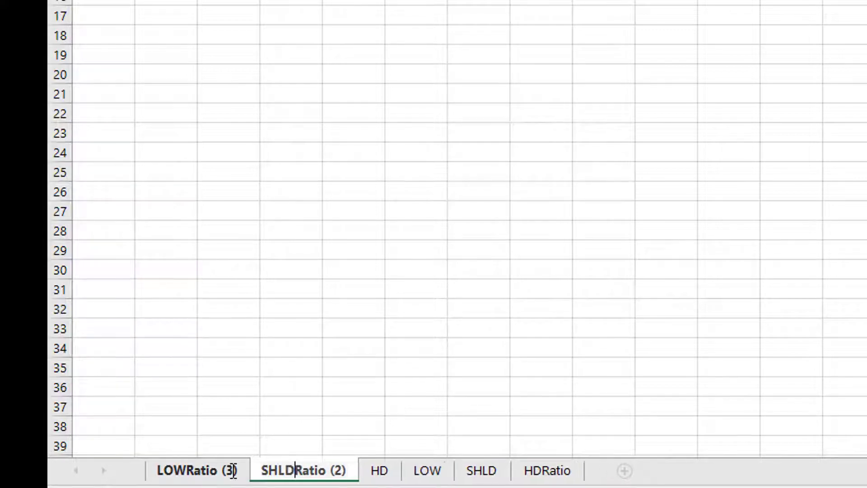
key(Delete)
key(Delete)
key(Delete)
key(Delete)
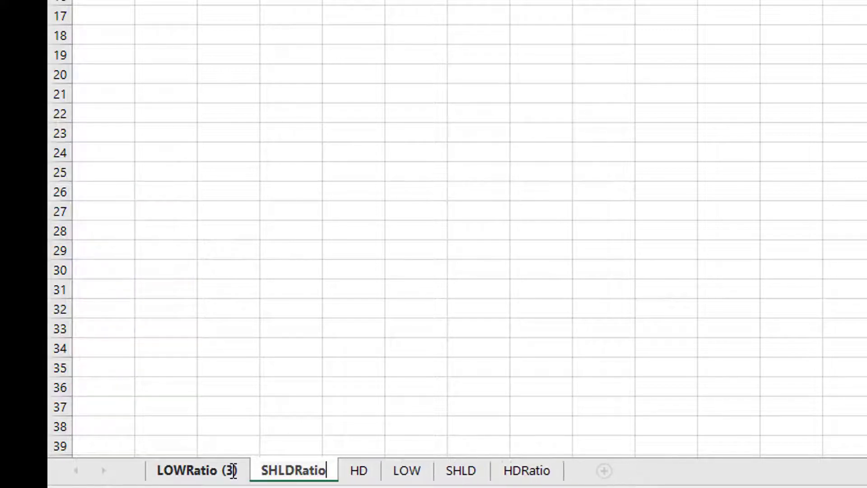
key(Return)
Remove the " (3)" suffix so the sheet is named LOWRatio.
double_click(233, 470)
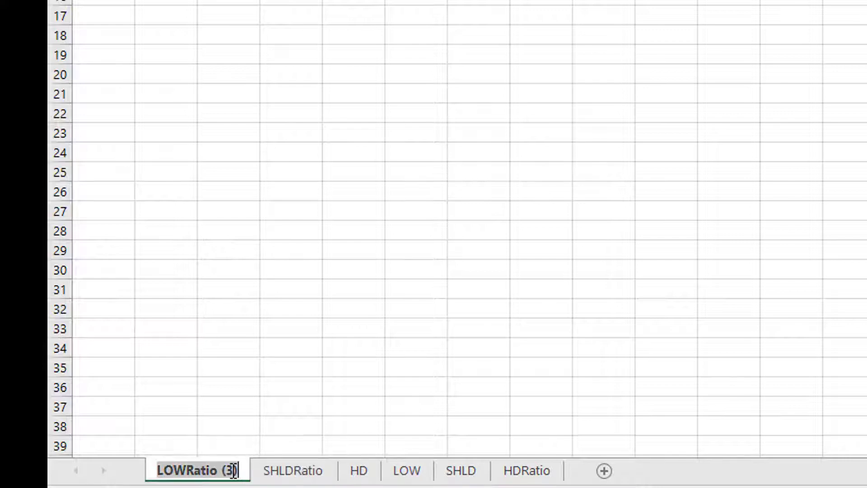
click(218, 469)
key(shift+Right)
key(shift+Right)
key(shift+Right)
key(shift+Right)
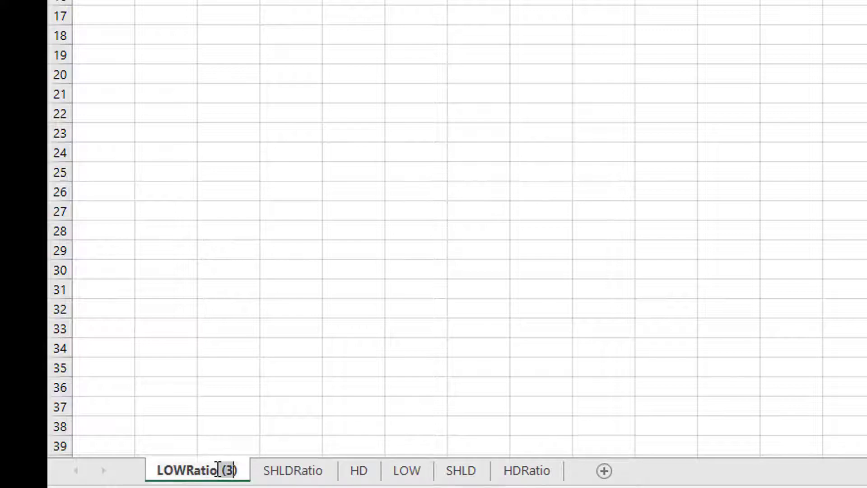
key(Delete)
key(Return)
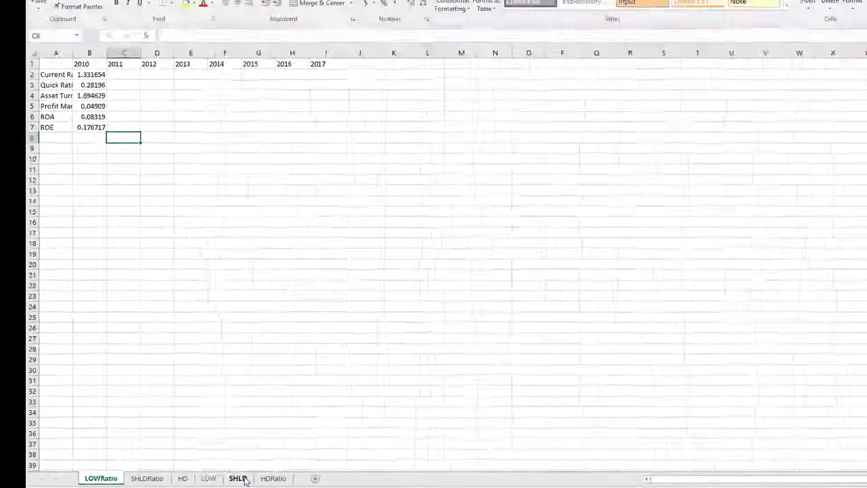
Compare the balance sheet asset rows across the HD, LOW and SHLD data sheets.
click(357, 471)
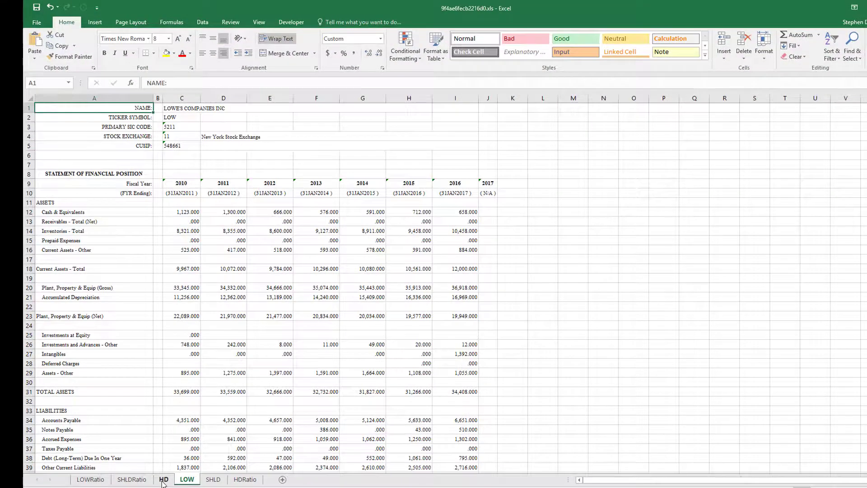
click(164, 480)
scroll(199, 416, up, 20)
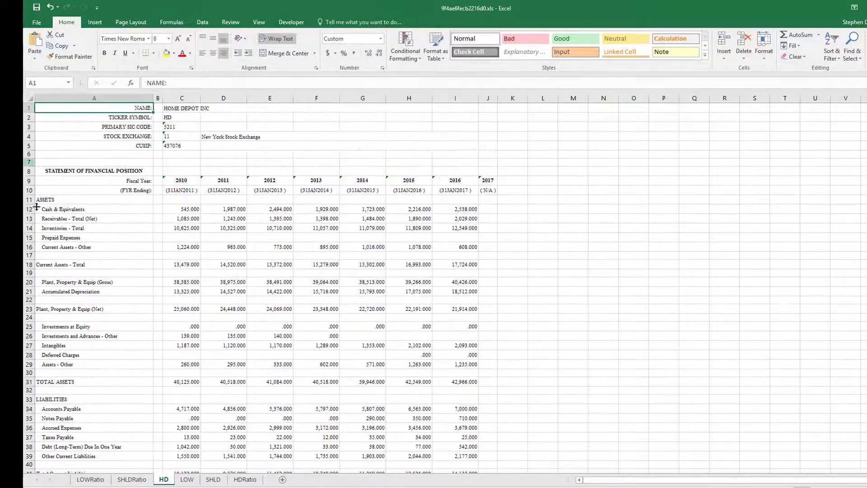
click(63, 200)
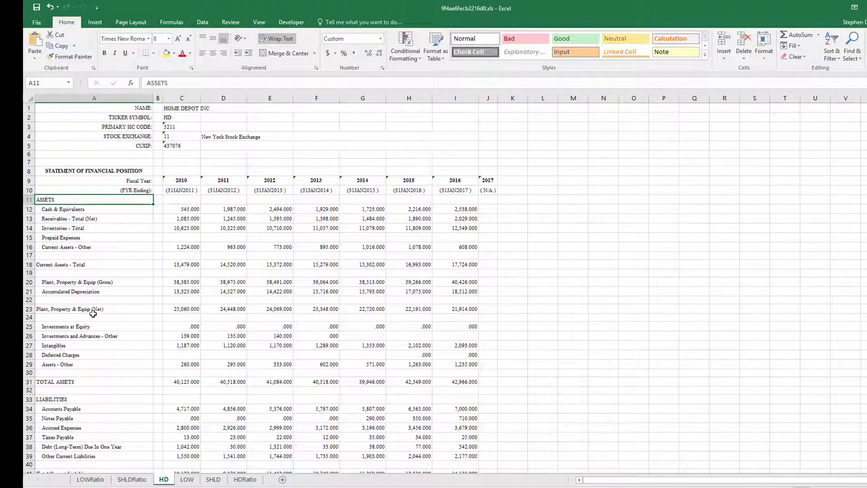
click(187, 480)
click(69, 202)
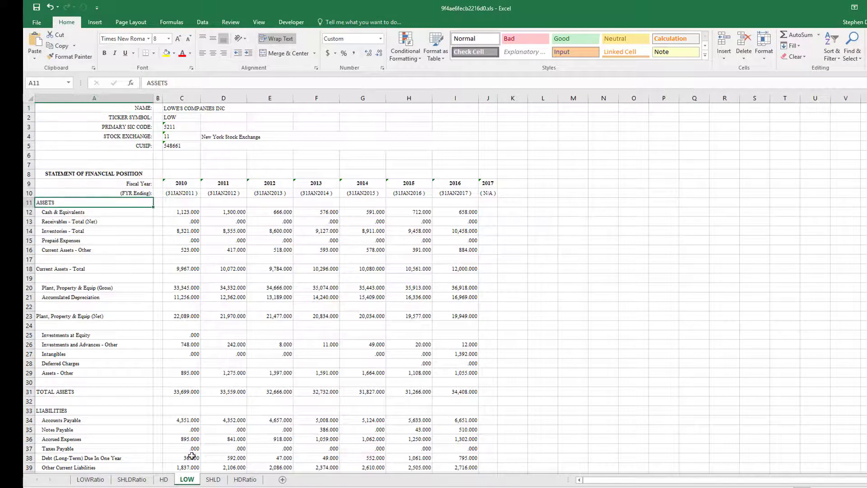
click(213, 479)
scroll(63, 271, up, 7)
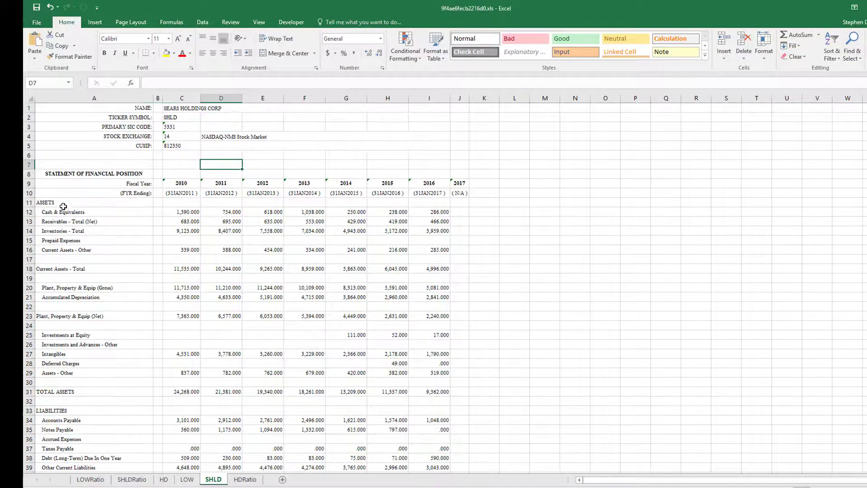
click(63, 203)
Compare the Net Income (Loss) rows across the HD, LOW and SHLD data sheets.
click(163, 480)
scroll(85, 418, down, 17)
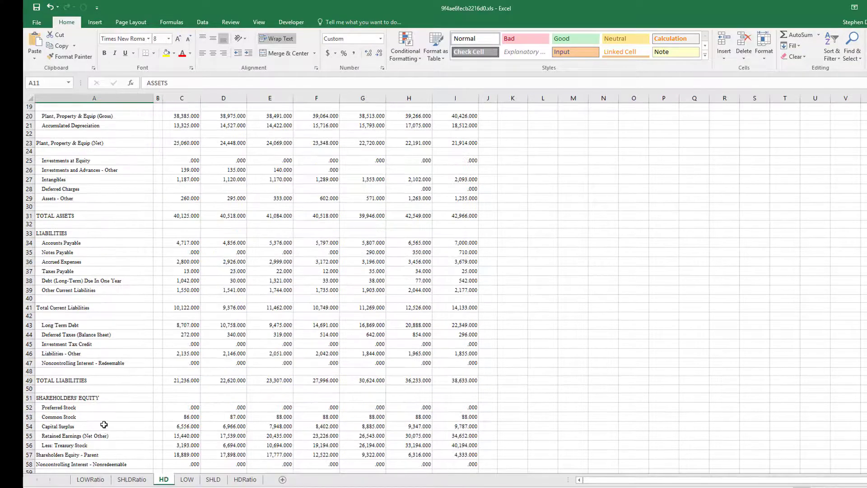
scroll(66, 329, down, 9)
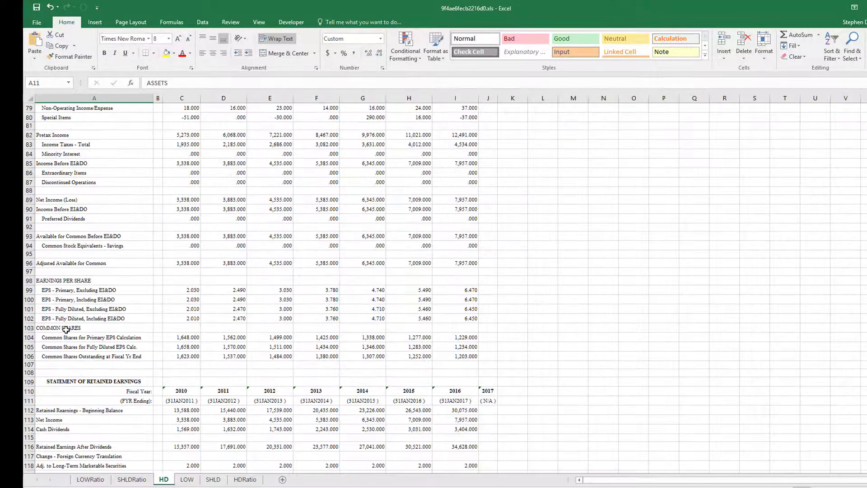
click(48, 200)
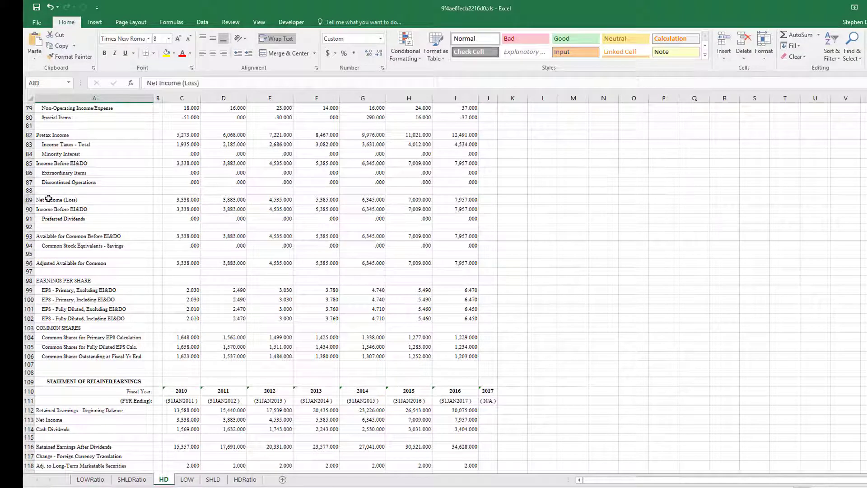
click(187, 479)
scroll(80, 339, down, 20)
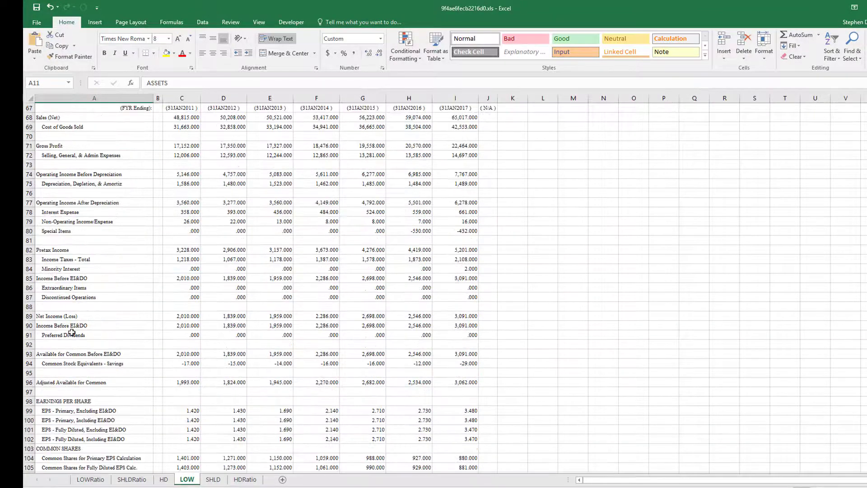
click(67, 316)
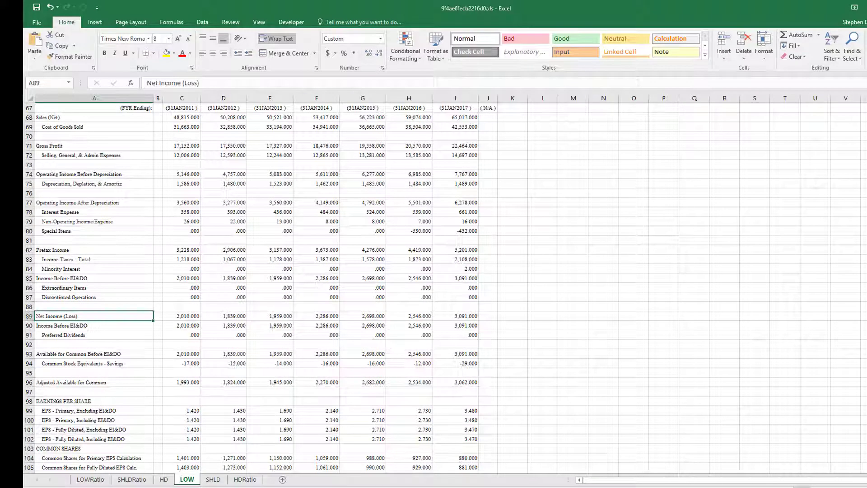
click(213, 479)
scroll(97, 384, down, 9)
scroll(97, 384, down, 4)
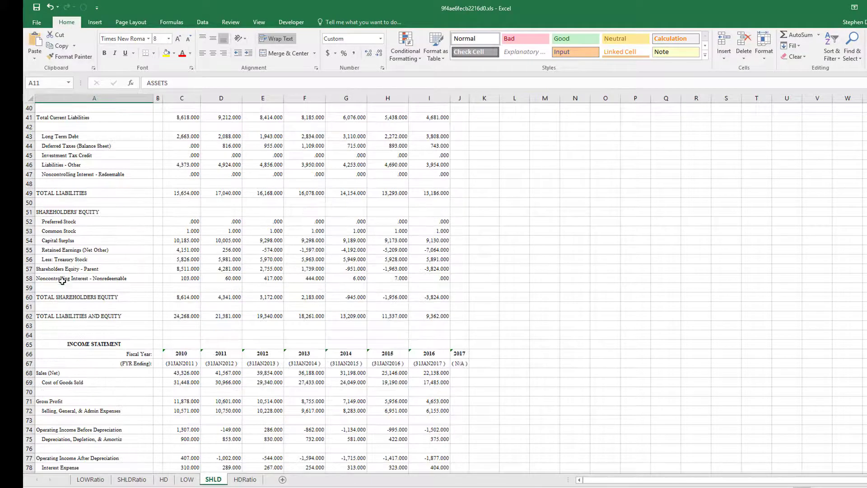
scroll(46, 373, down, 6)
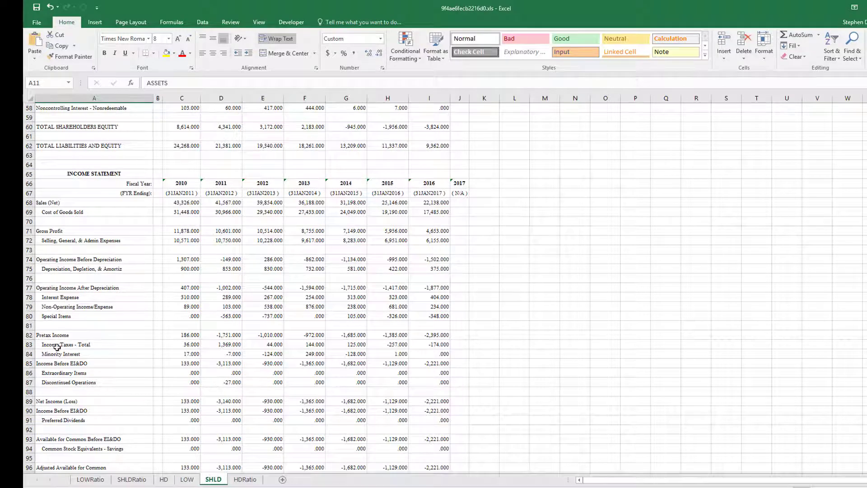
click(48, 404)
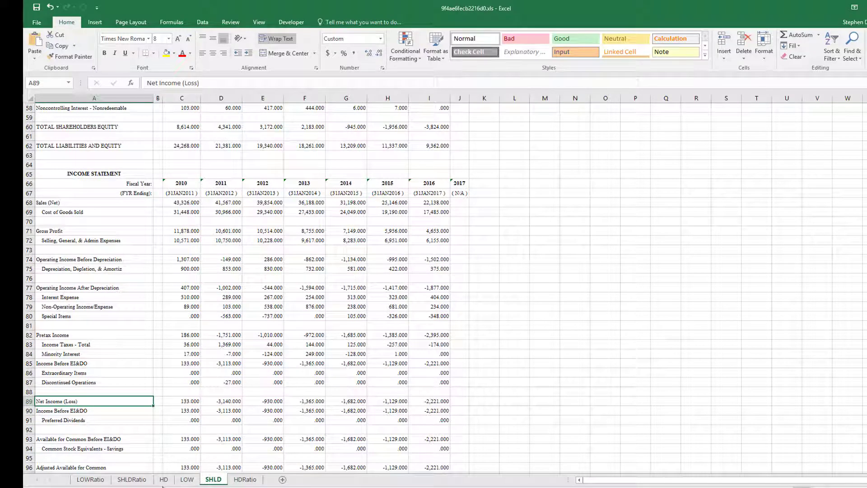
click(90, 480)
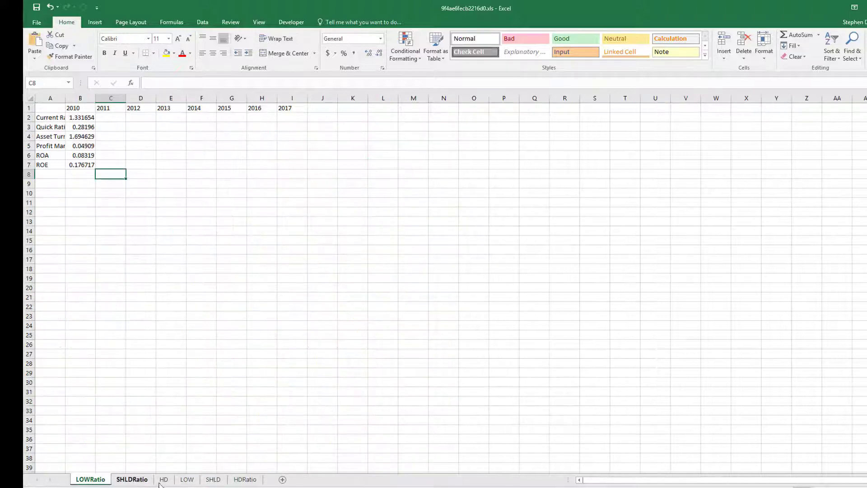
Move the HDRatio sheet to the first tab position and examine the quick ratio formula in B3.
mouse_move(245, 480)
mouse_down()
mouse_move(79, 481)
mouse_move(94, 485)
mouse_up()
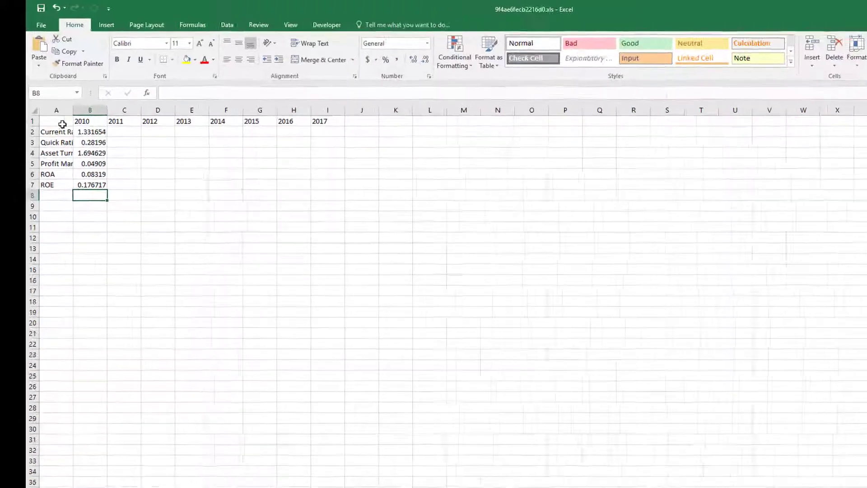
click(81, 127)
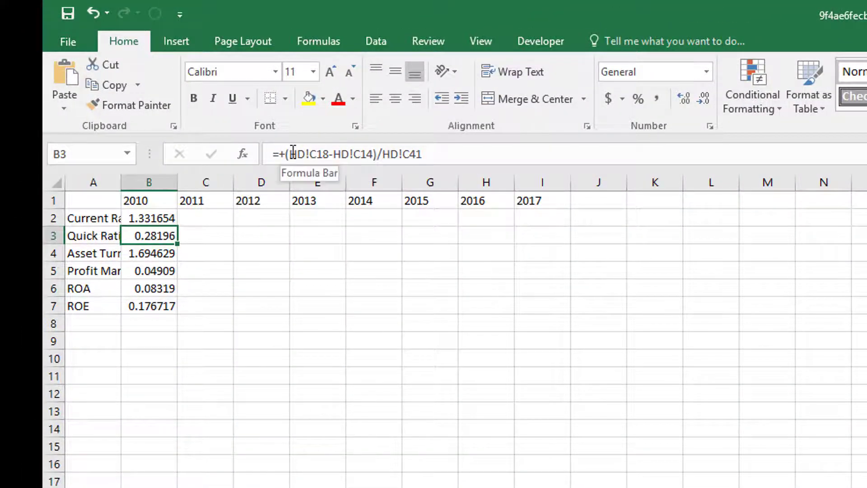
drag(293, 153, 306, 154)
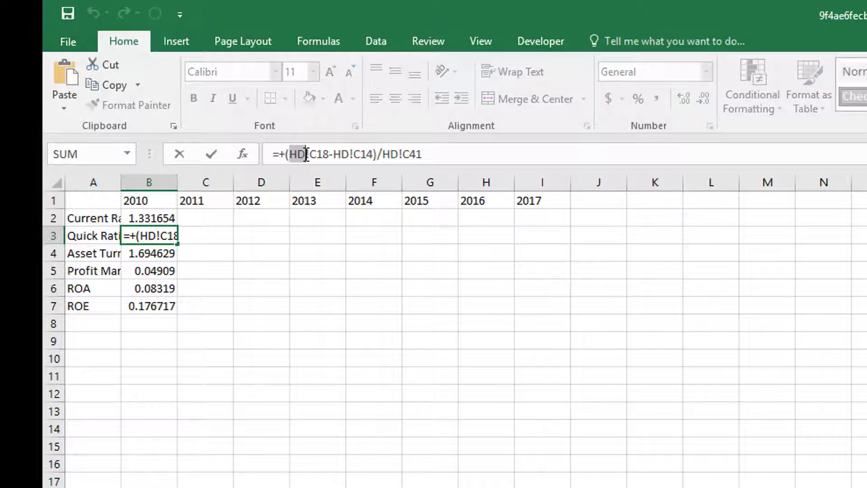
key(Escape)
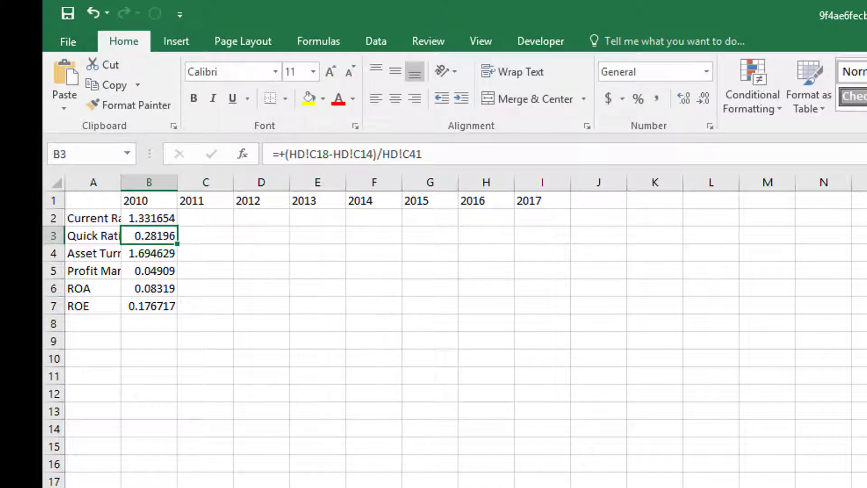
Edit the current ratio formula in B2 so both its references point to the LOW sheet instead of HD.
click(205, 324)
click(149, 220)
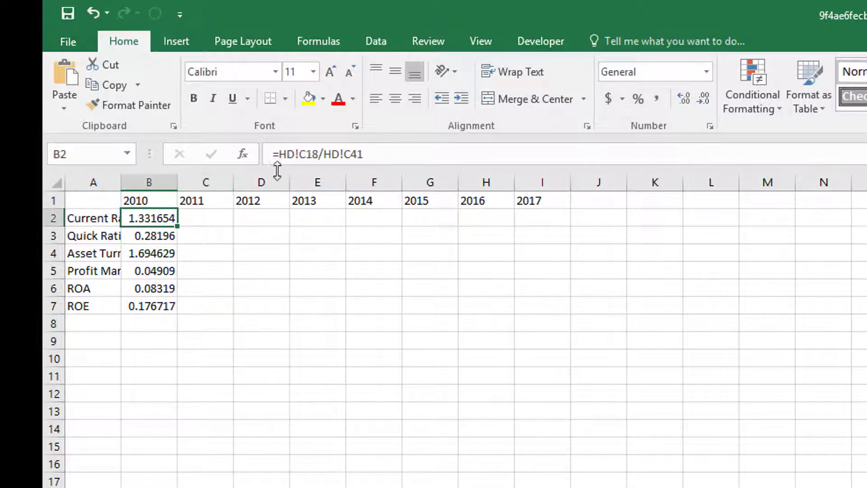
drag(279, 153, 294, 158)
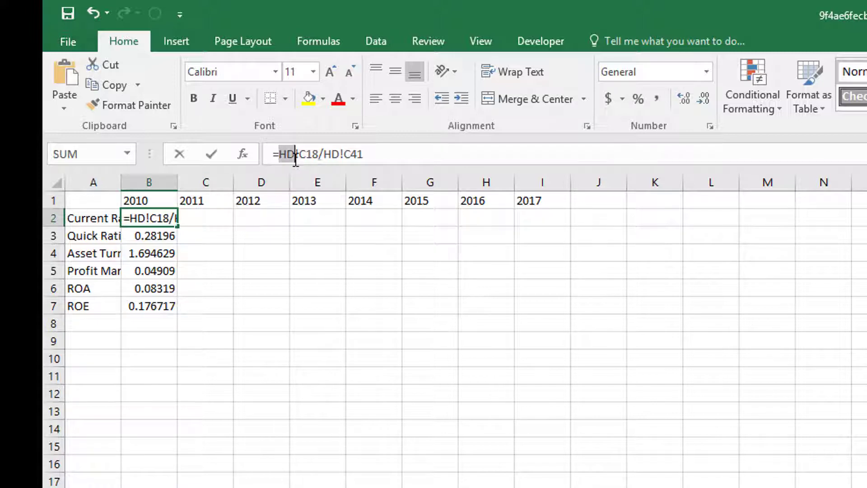
text(LOW)
key(Right)
key(Right)
key(Right)
key(Right)
key(Right)
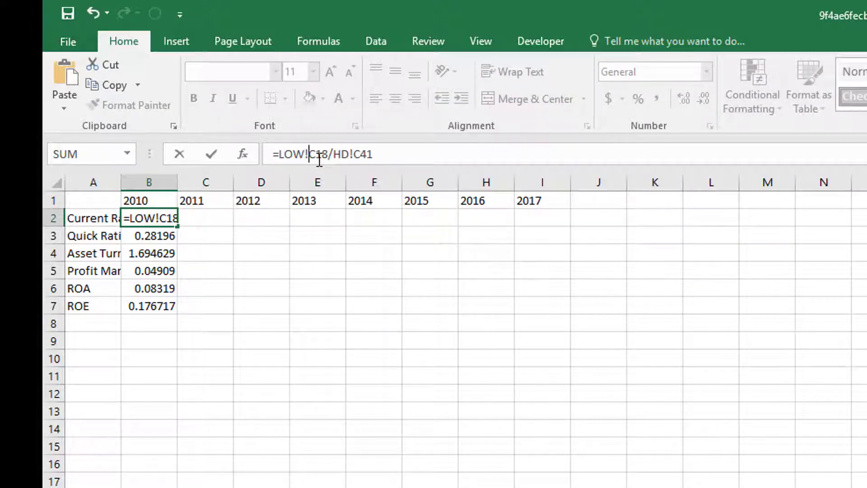
key(Left)
key(shift+Right)
key(shift+Right)
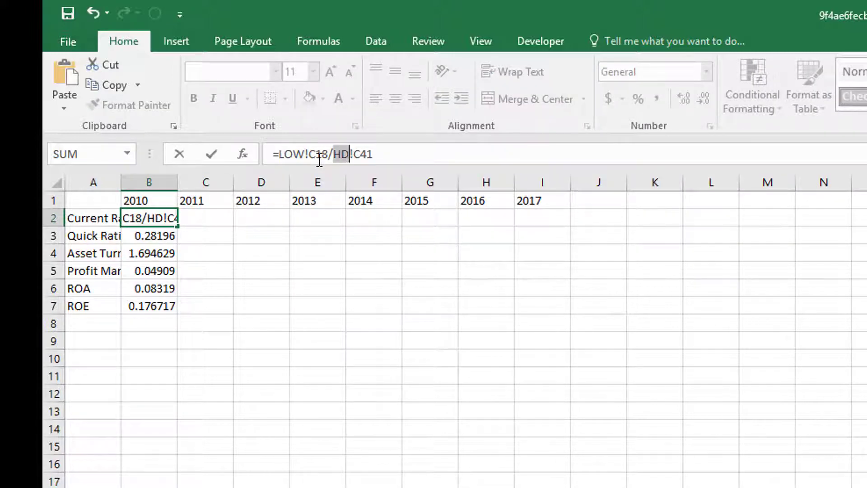
text(LOW)
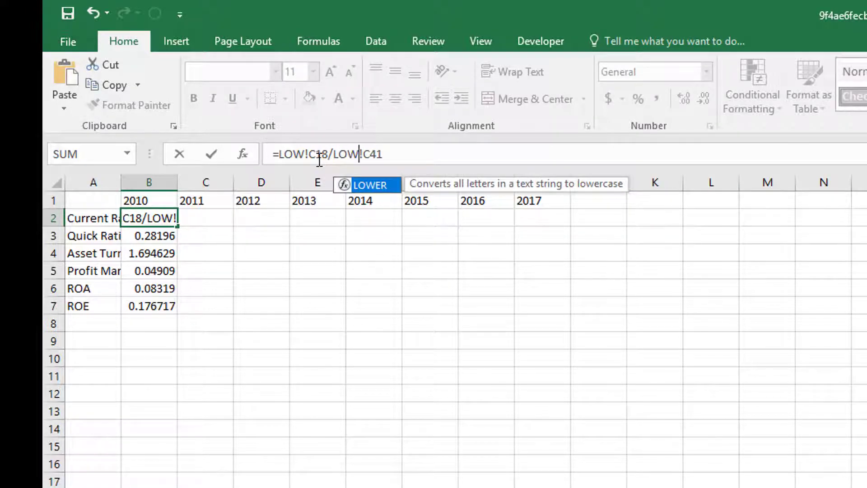
key(Return)
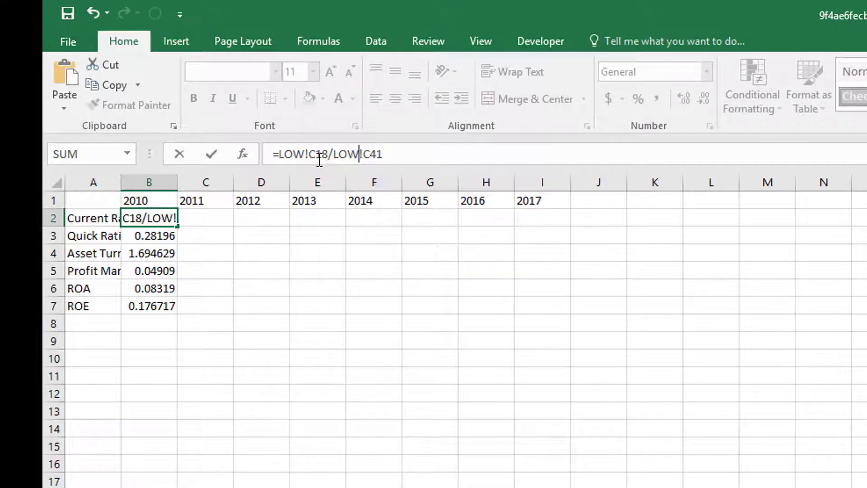
key(Return)
key(Up)
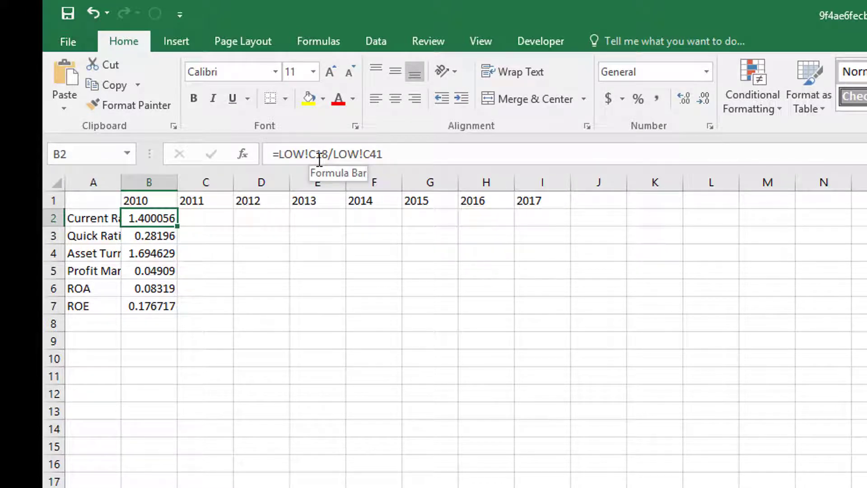
key(Up)
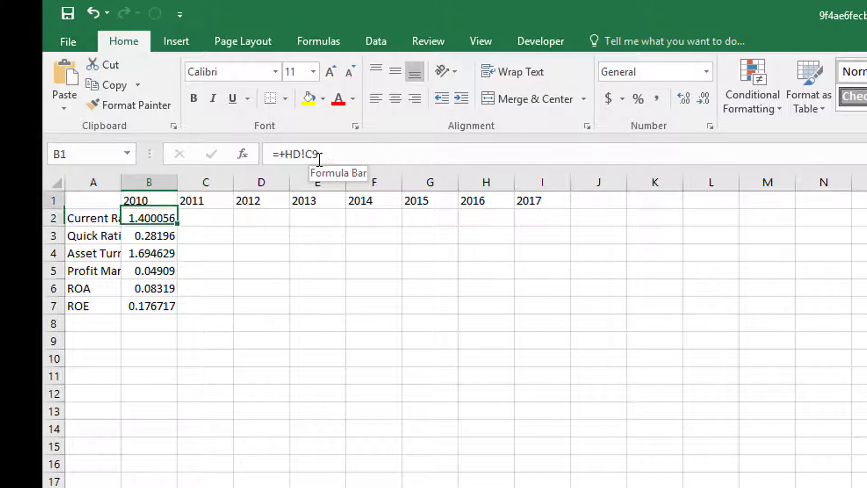
key(Down)
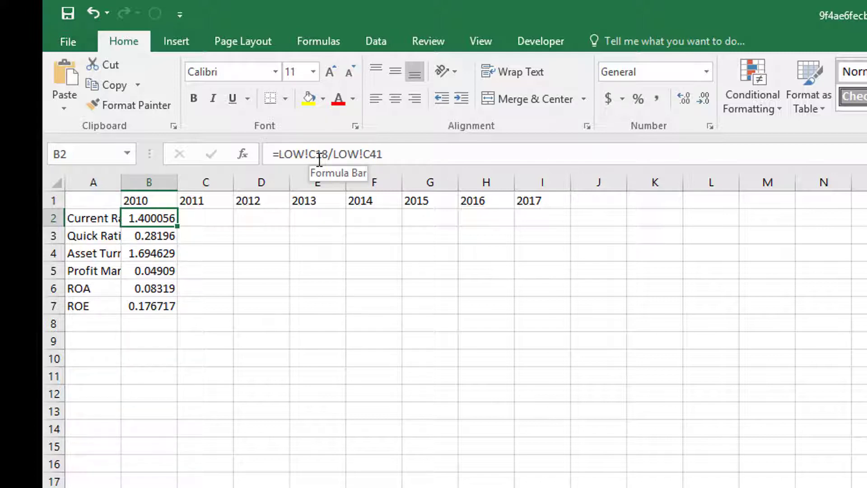
Replace HD with LOW in all formulas of column B on the LOWRatio sheet.
key(shift+Down)
key(shift+Down)
key(shift+Down)
key(shift+Down)
key(shift+Down)
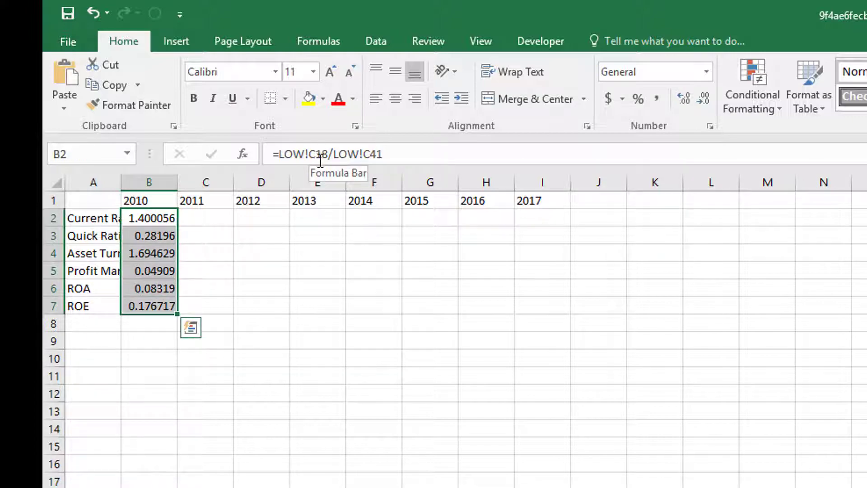
click(146, 181)
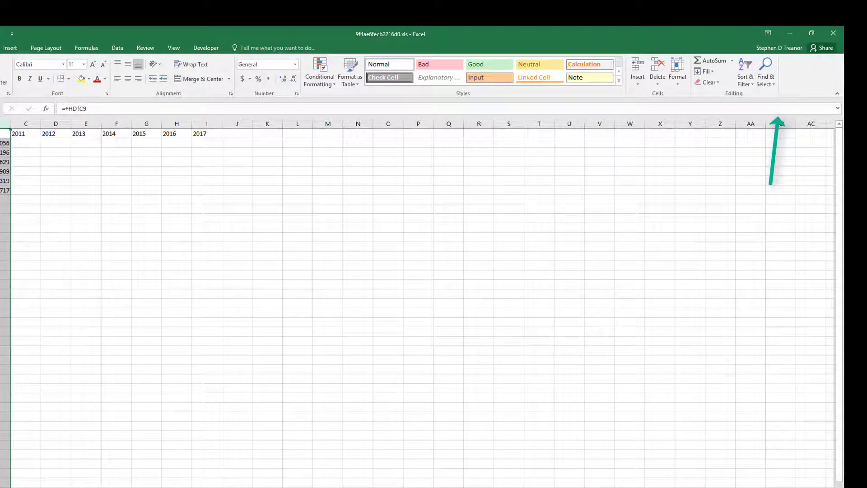
key(ctrl+h)
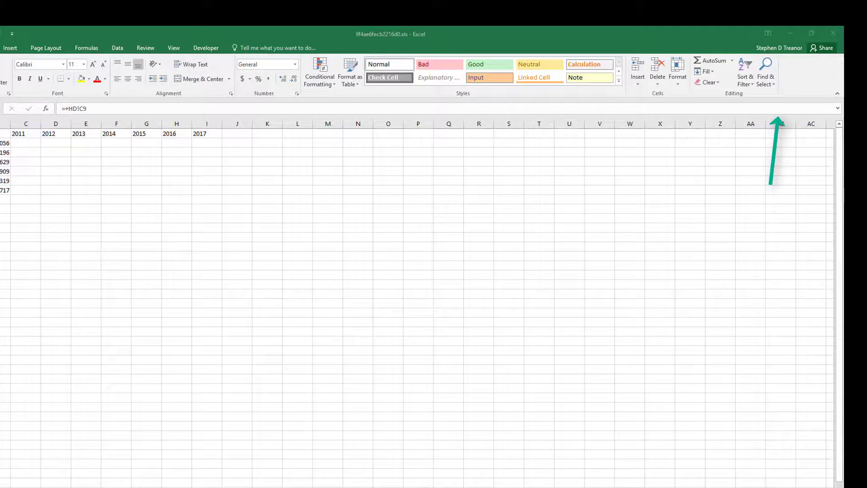
click(763, 73)
click(765, 72)
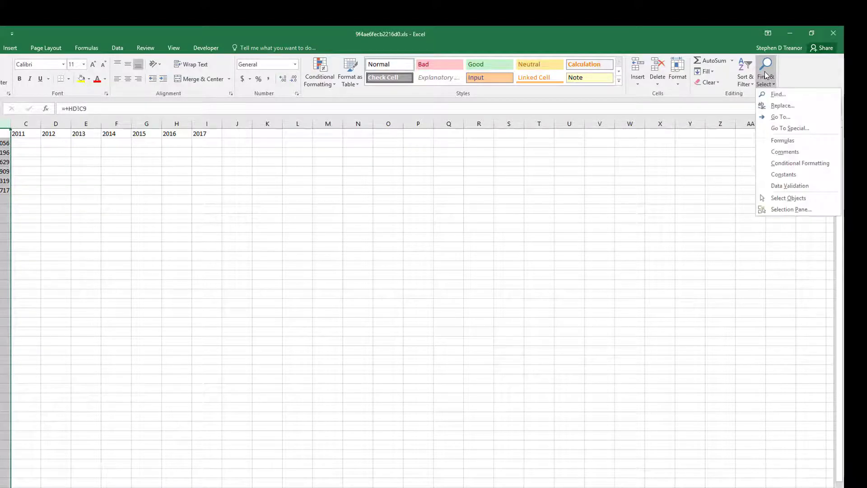
click(775, 107)
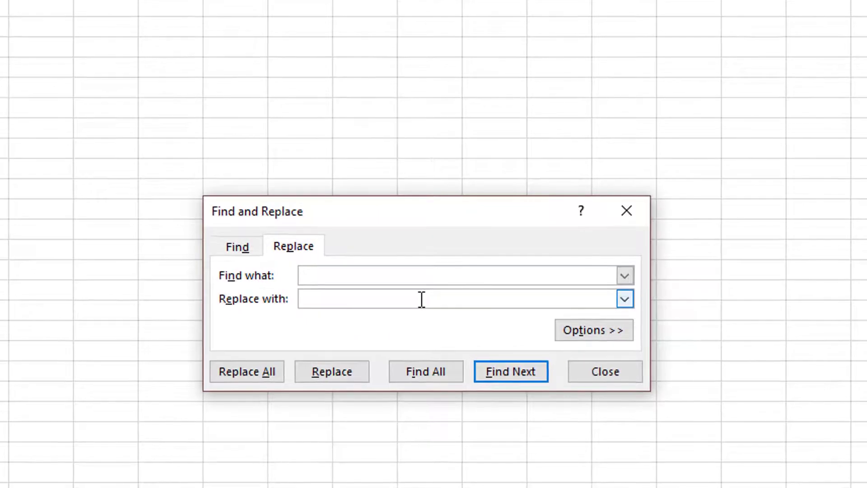
text(HD)
click(421, 299)
text(LOW)
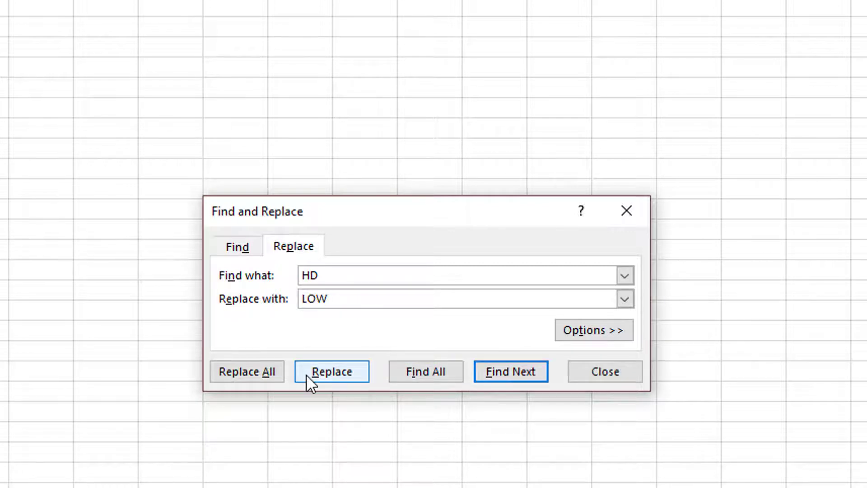
click(242, 372)
click(122, 353)
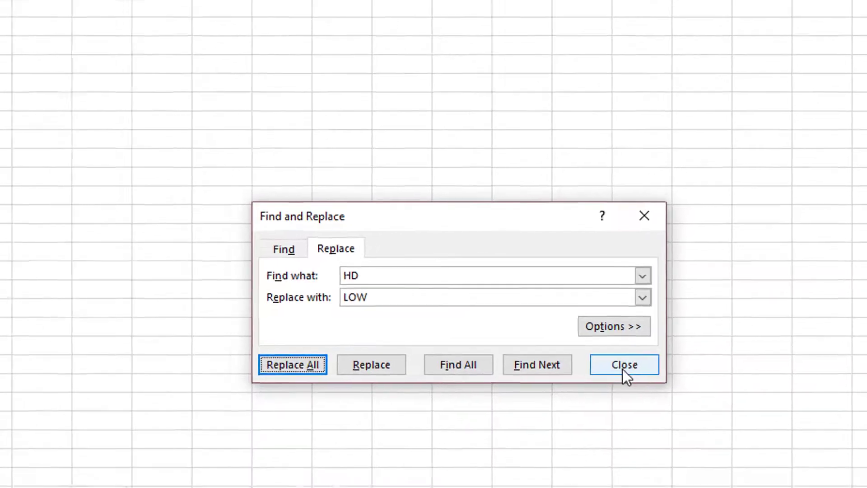
click(605, 377)
On the SHLDRatio sheet, replace HD with SHLD in all formulas of column B.
click(4, 143)
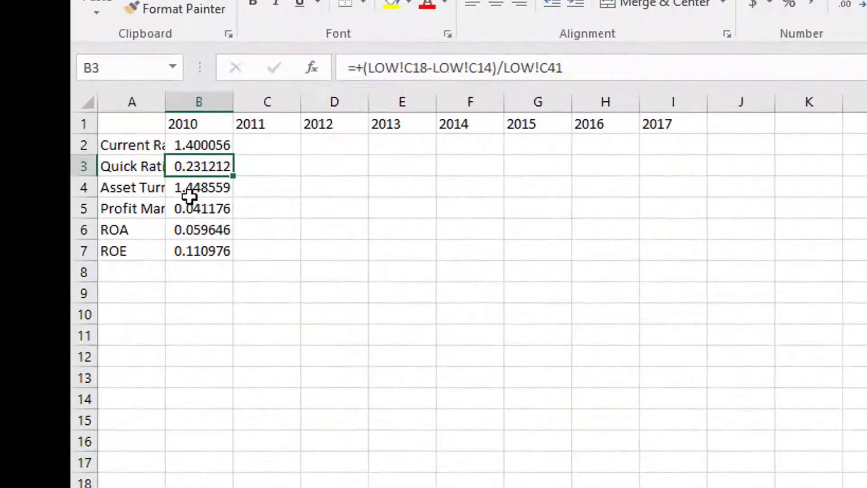
click(2, 154)
click(2, 177)
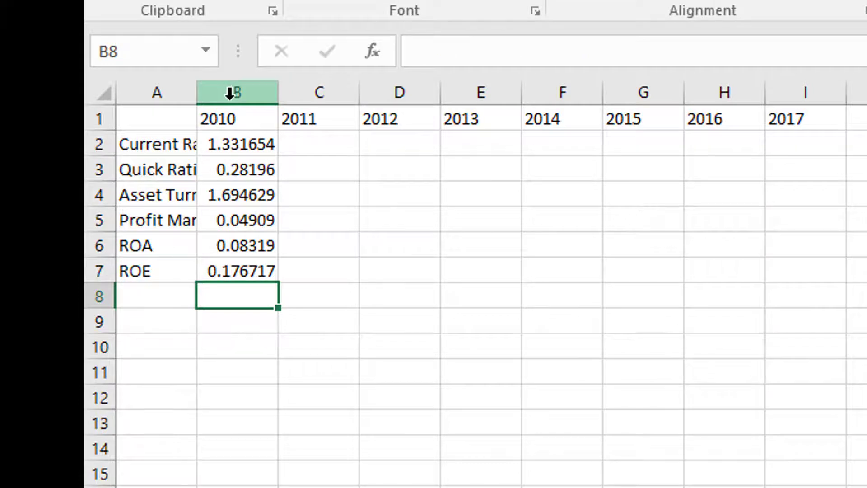
click(232, 94)
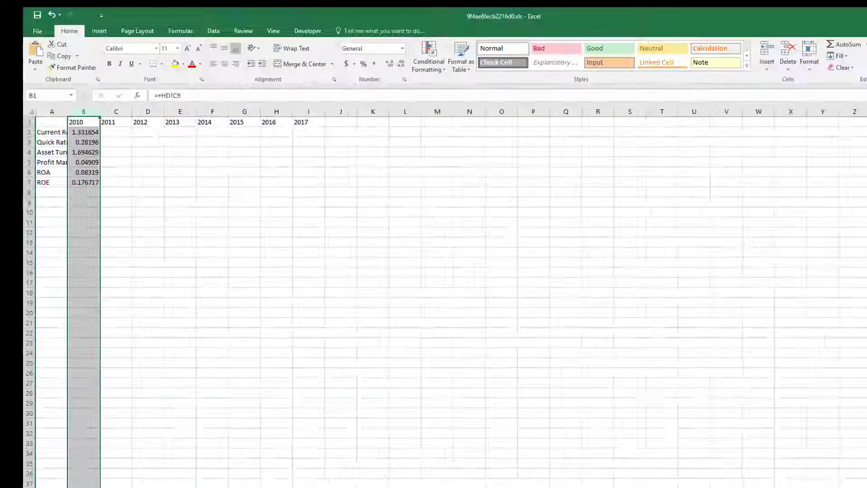
click(815, 63)
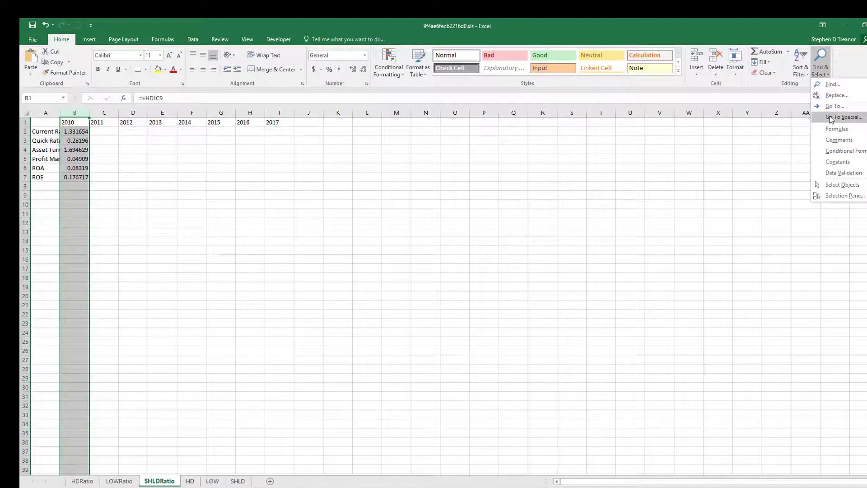
click(837, 95)
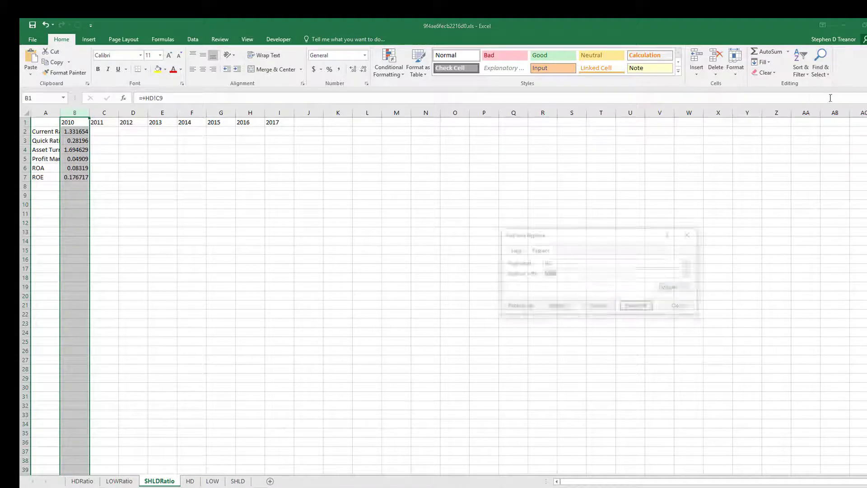
click(566, 271)
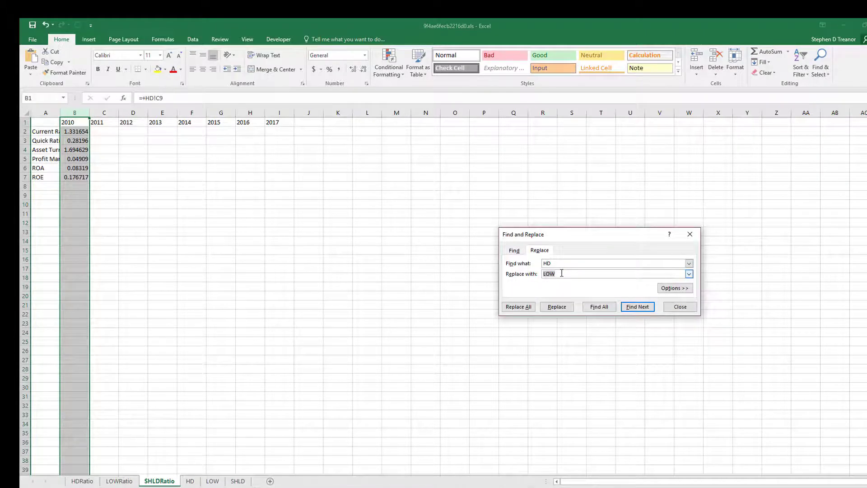
click(519, 307)
click(461, 290)
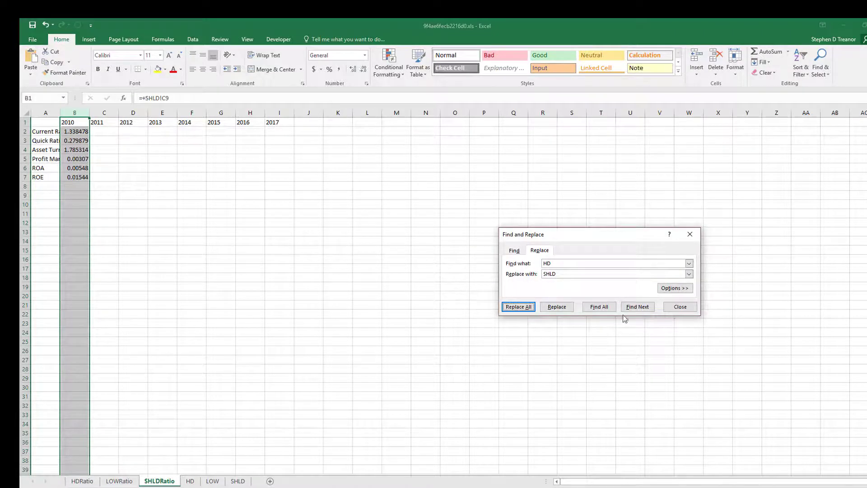
click(517, 307)
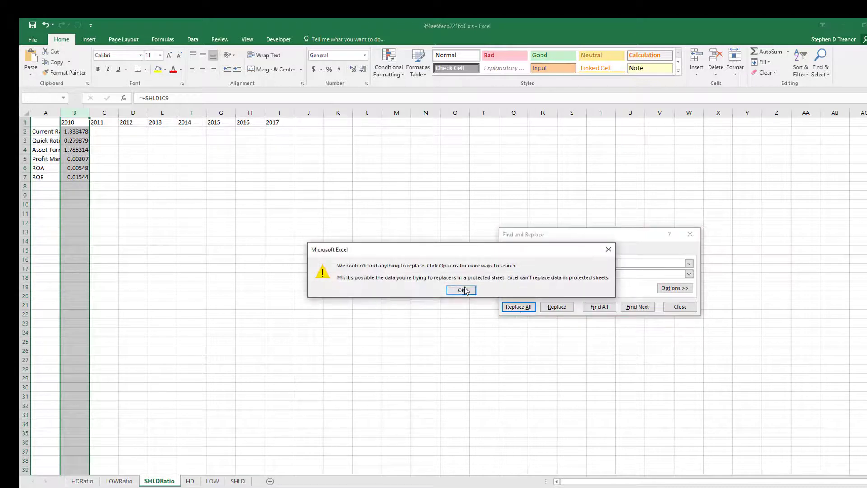
click(463, 290)
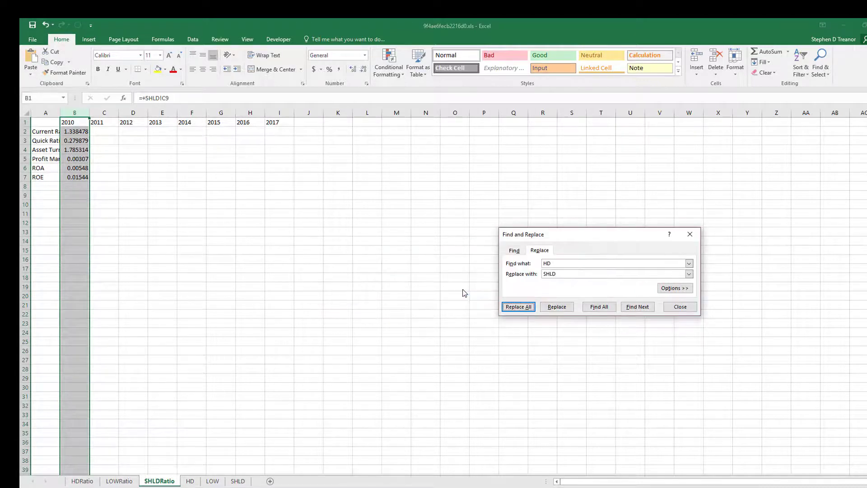
click(679, 307)
click(79, 130)
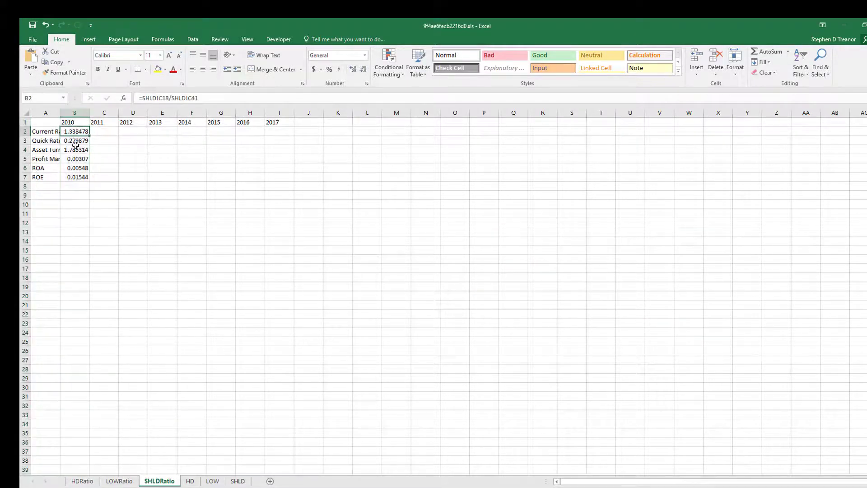
Compare the ratio tables across the HDRatio, LOWRatio and SHLDRatio sheets.
click(117, 482)
click(82, 481)
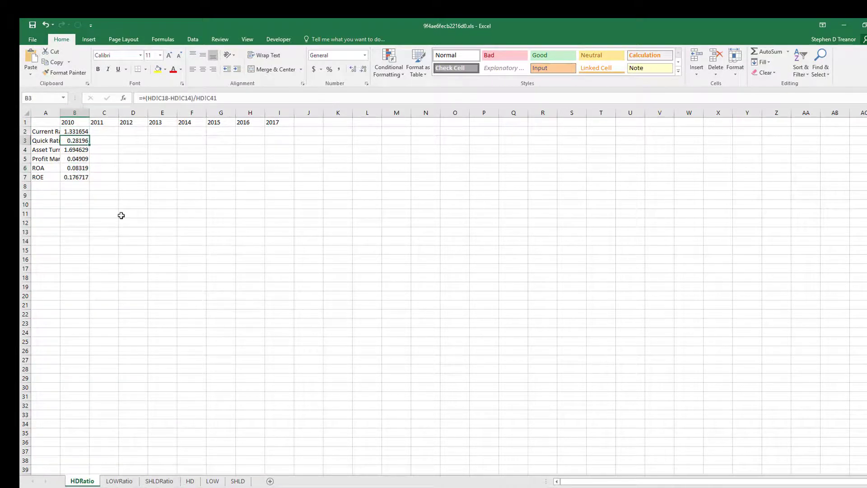
drag(77, 131, 294, 179)
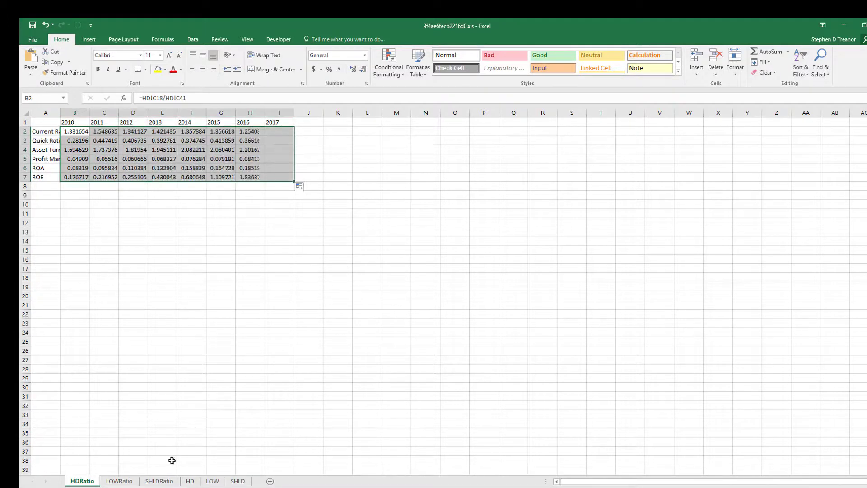
click(118, 481)
drag(76, 130, 293, 179)
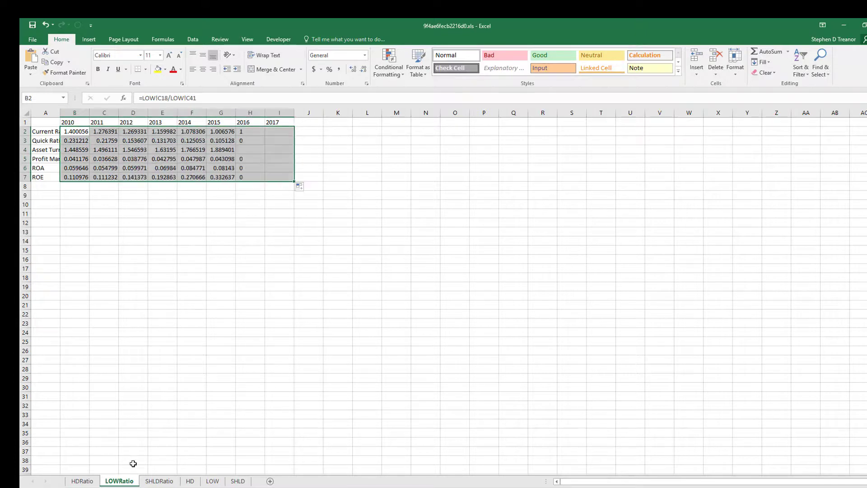
click(158, 481)
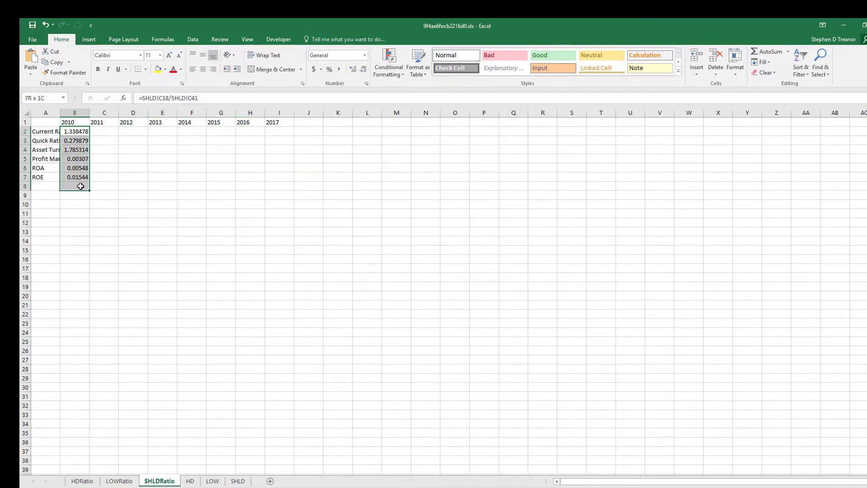